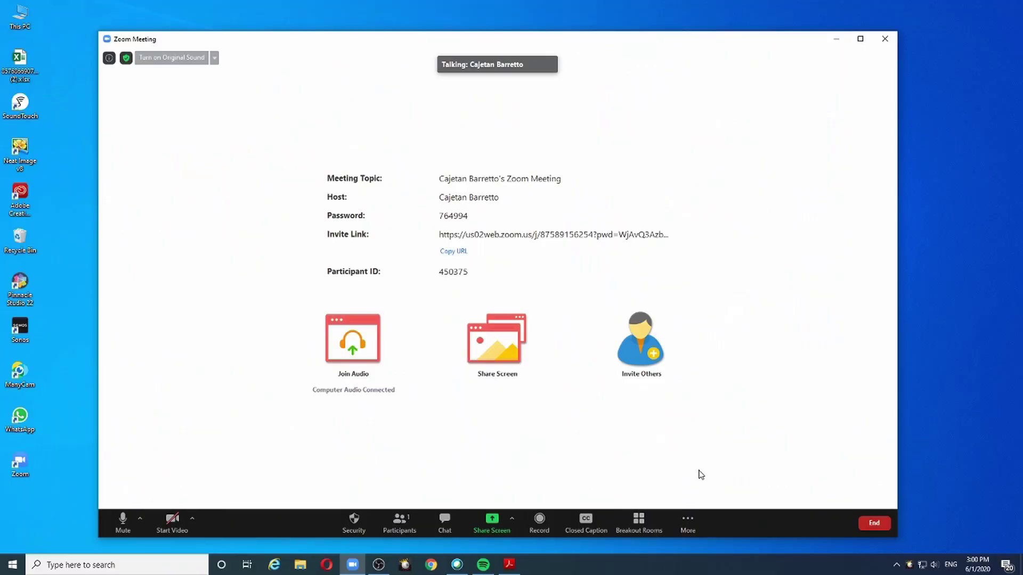
- Show the Zoom meeting's Live on… streaming options, then switch to a new Chrome tab
click(688, 525)
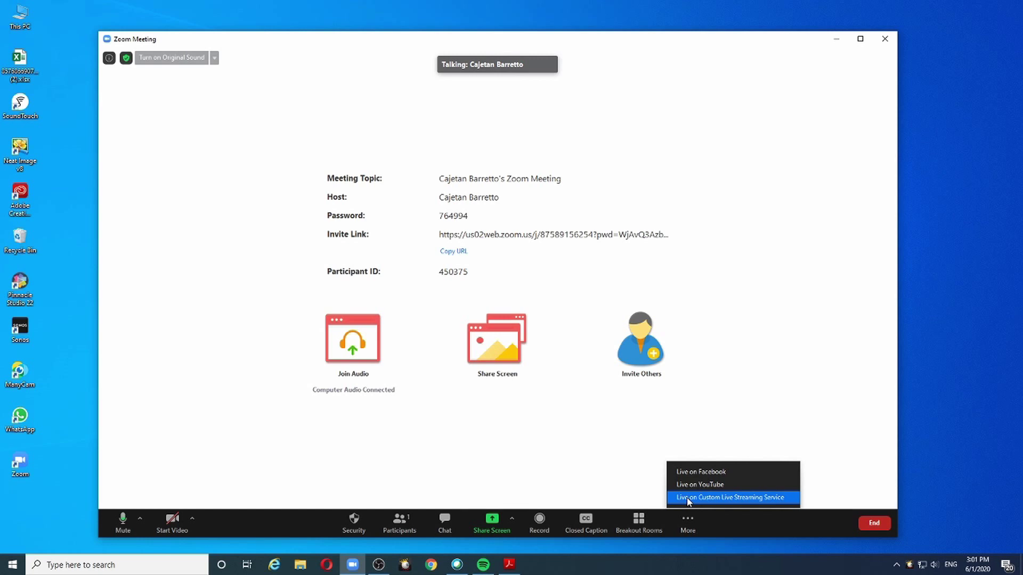
click(688, 497)
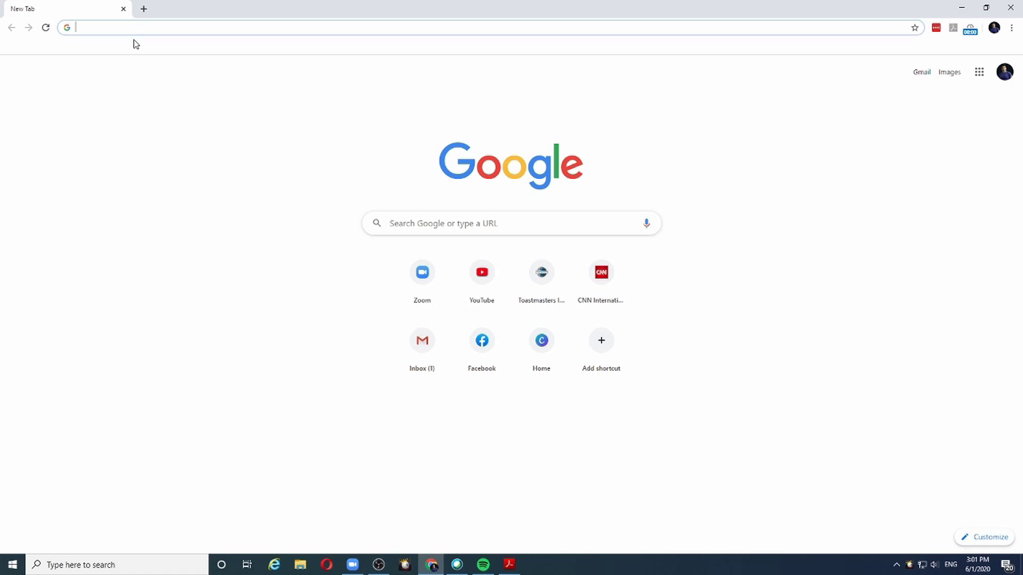
- Go to youtube.com, enter YouTube Studio from the account menu, and open its Settings
text(youtube.com)
key(Return)
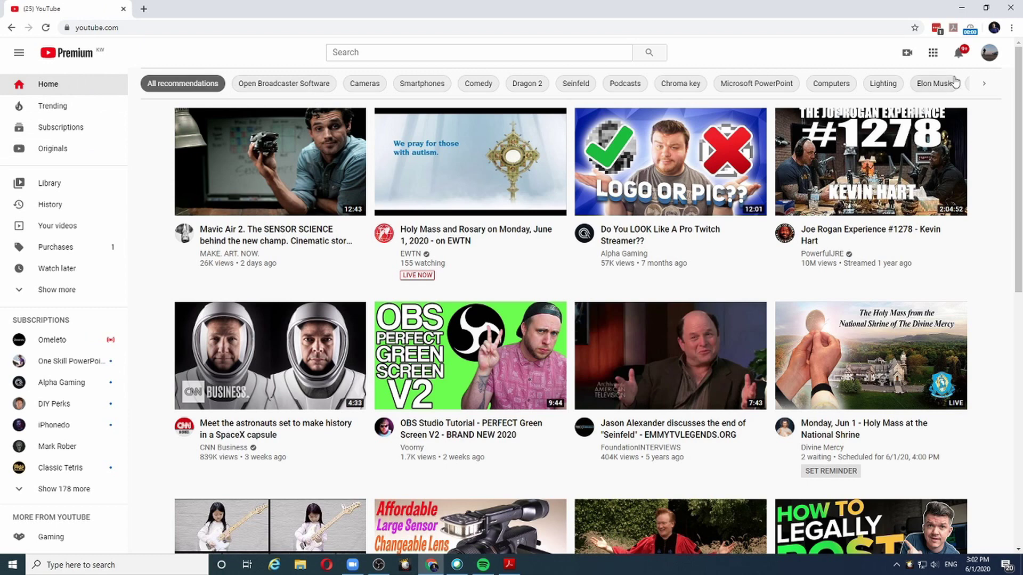
click(988, 58)
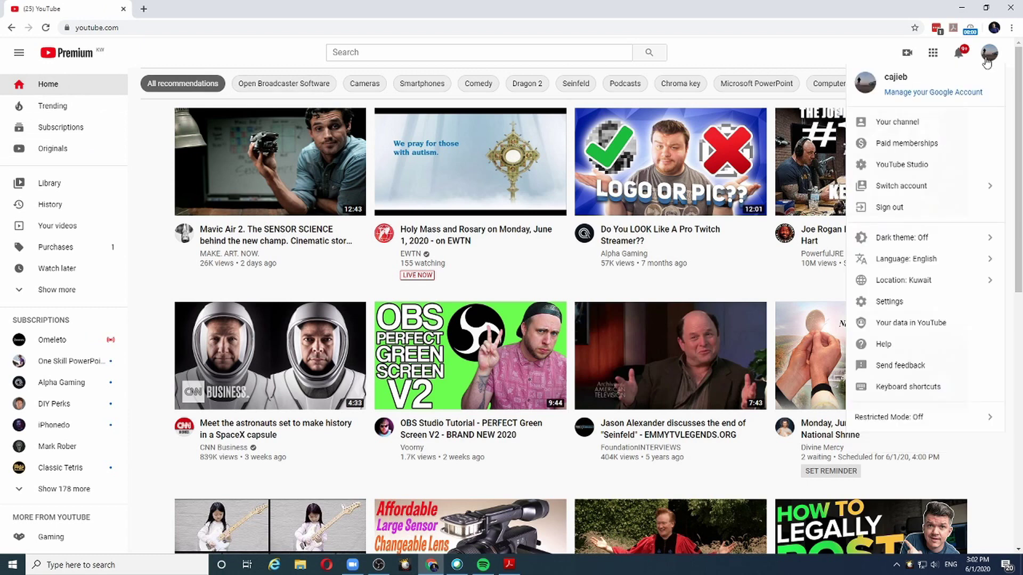
click(900, 166)
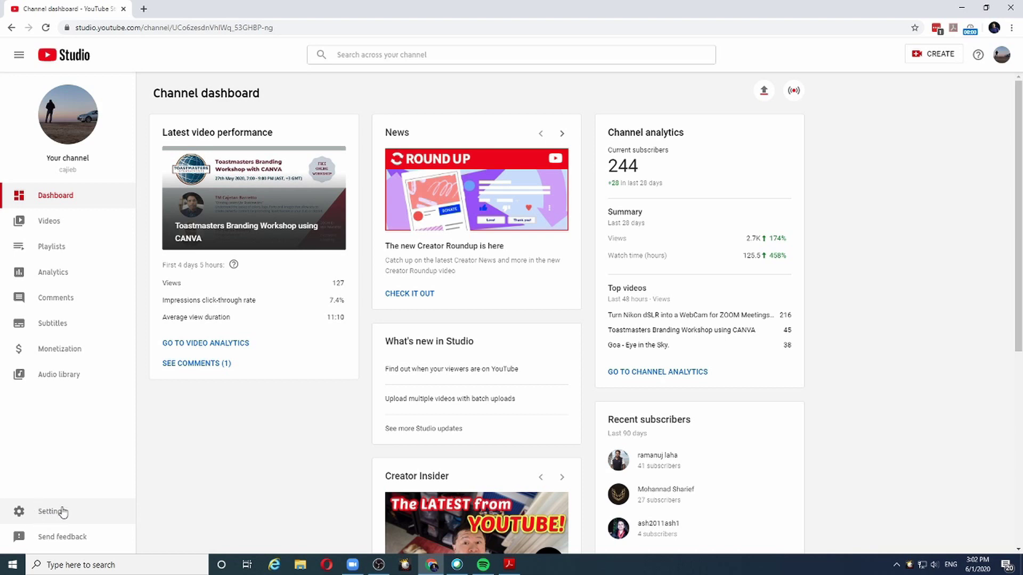
click(43, 513)
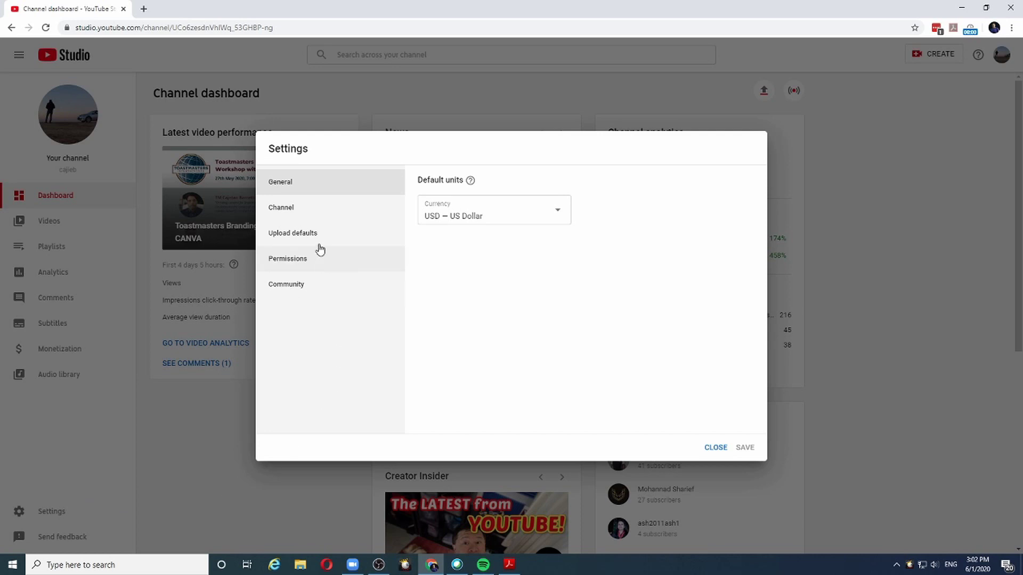
click(274, 212)
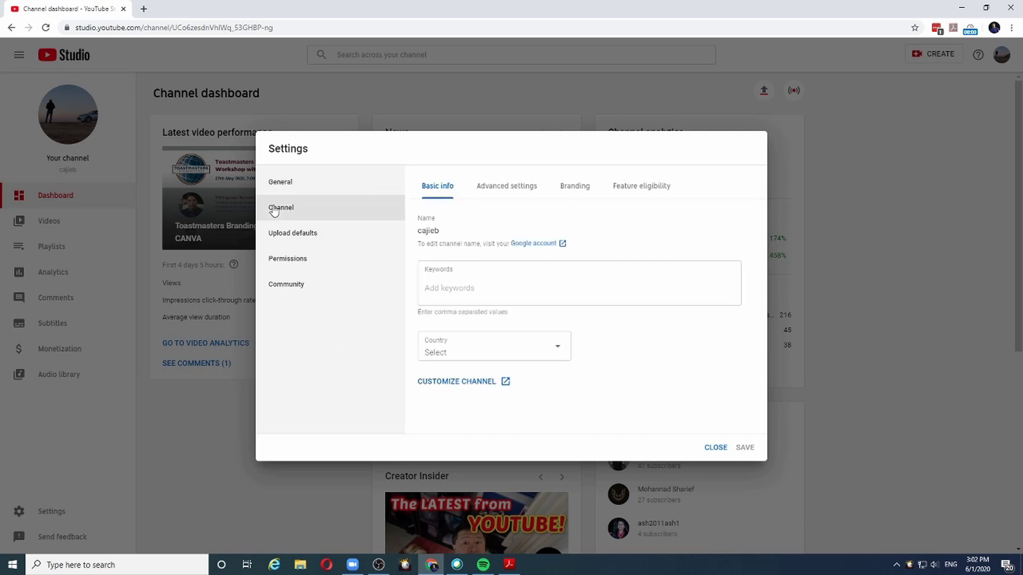
click(629, 187)
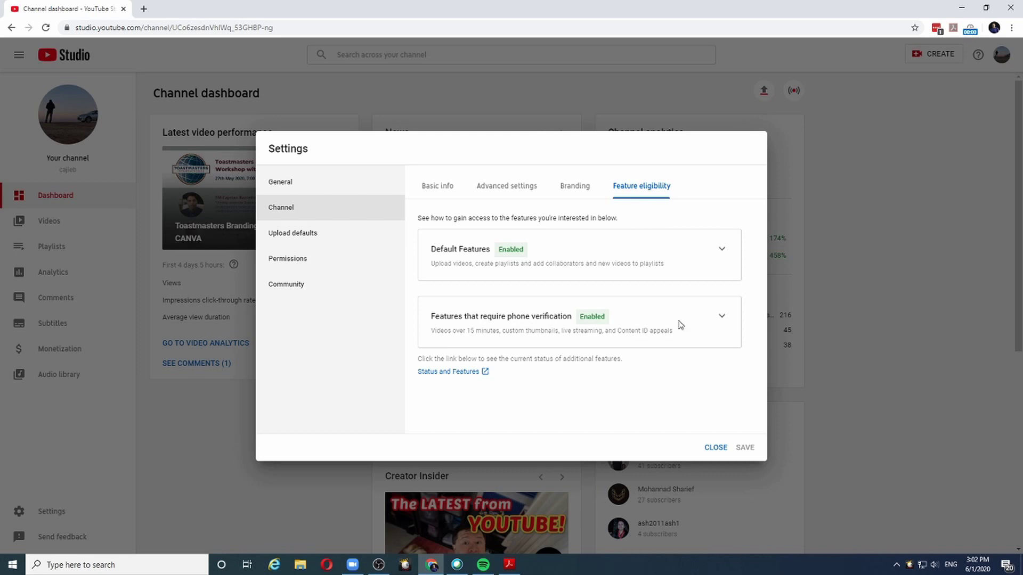
click(721, 319)
scroll(519, 325, down, 1)
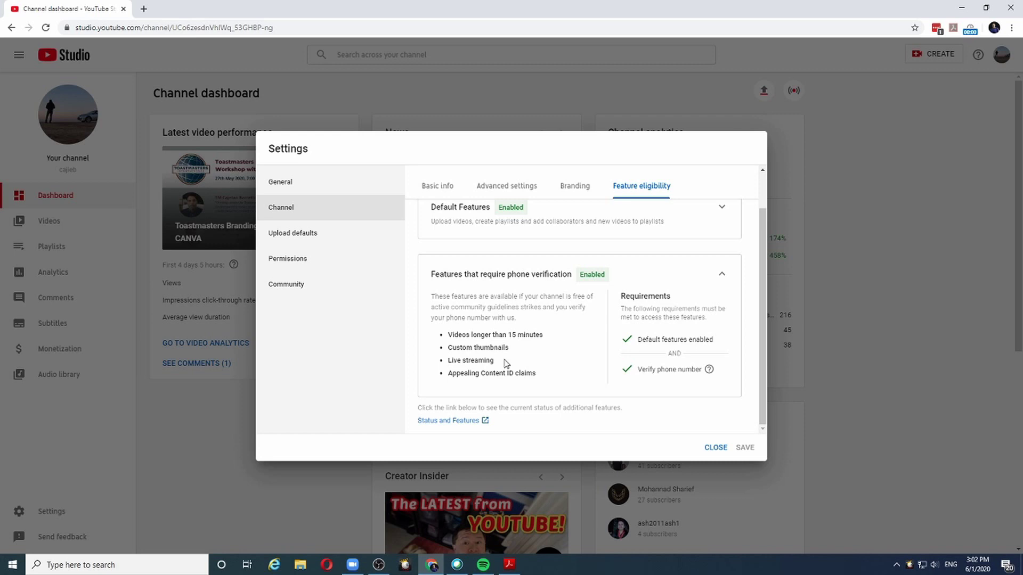
click(716, 447)
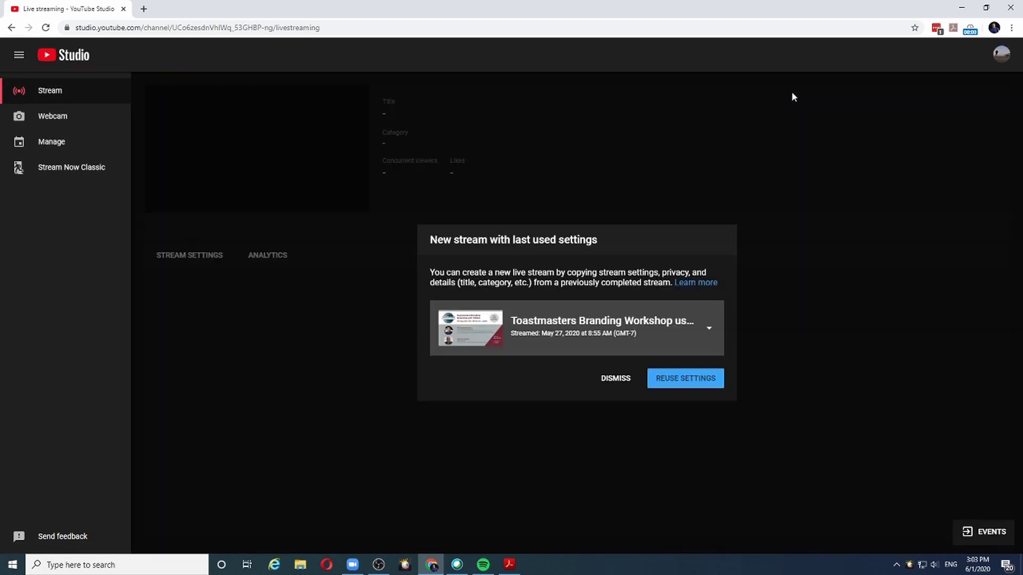
- Decline reusing the previous stream's settings to get a blank New stream form
click(611, 384)
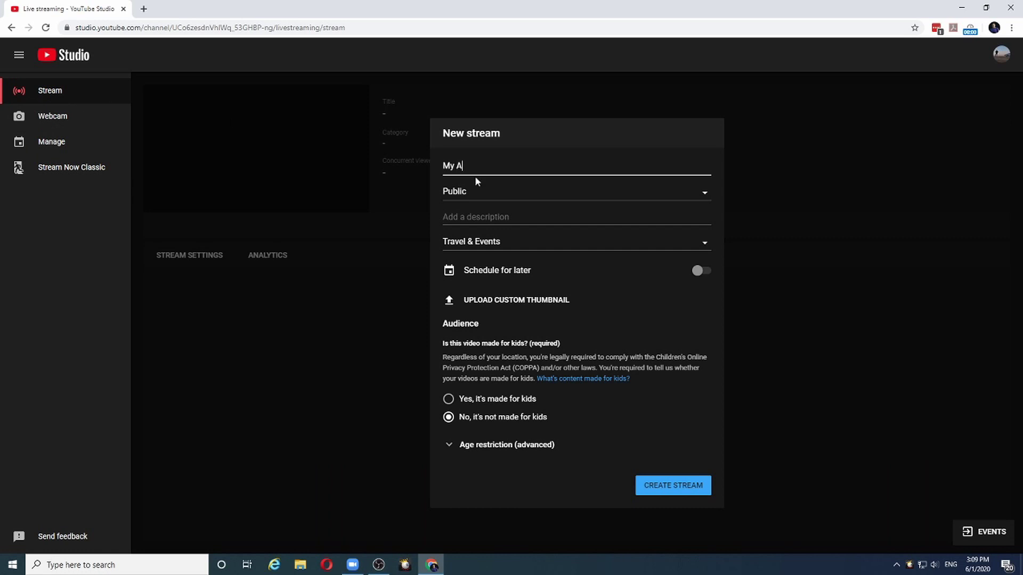
- Finish the stream title 'My Awesome Training' and keep visibility Public
text(ome Training)
click(699, 198)
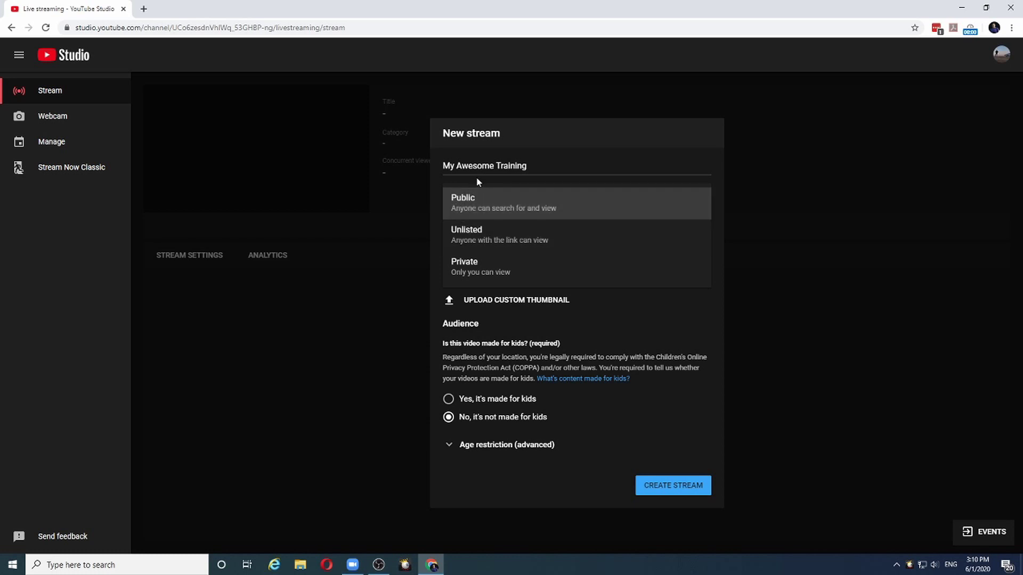
click(477, 192)
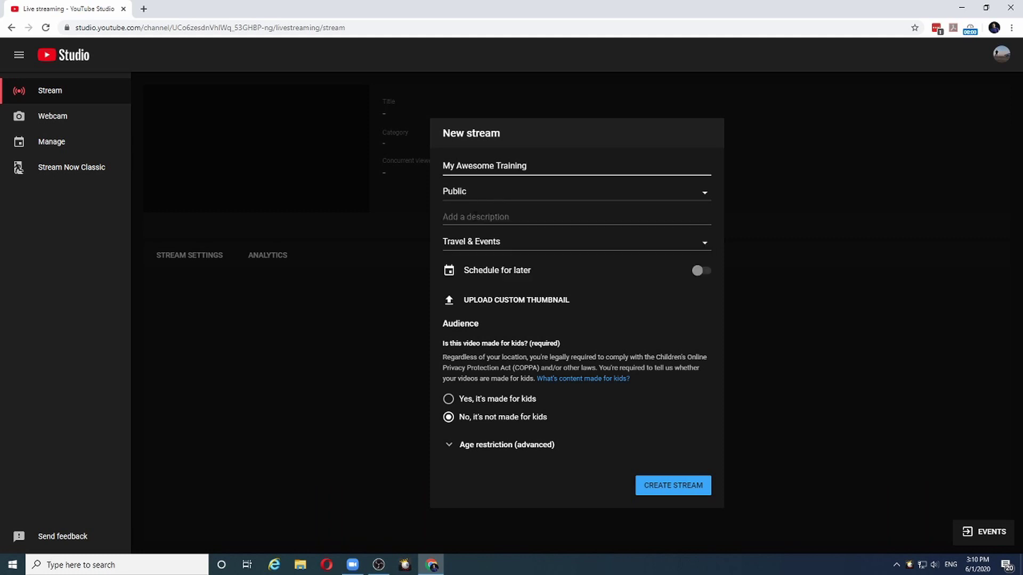
- Add description 'Training on How to stream ZOOM meetings' and keep category Travel & Events
click(479, 217)
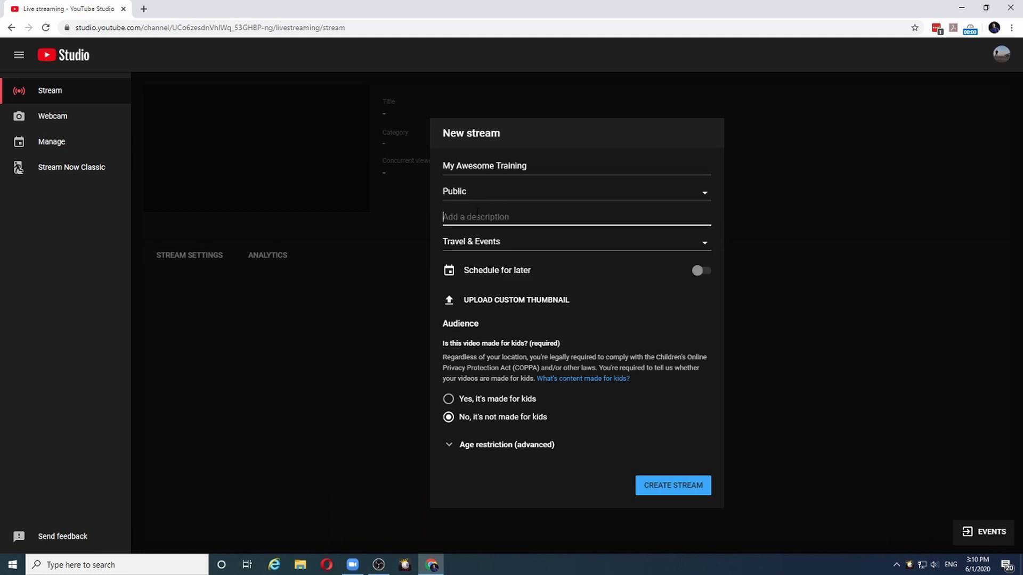
text(M)
key(BackSpace)
text(Training on How tto Stream)
key(BackSpace)
key(BackSpace)
key(BackSpace)
key(BackSpace)
key(BackSpace)
key(BackSpace)
key(BackSpace)
key(BackSpace)
key(BackSpace)
text(o stream ZOOM meetings)
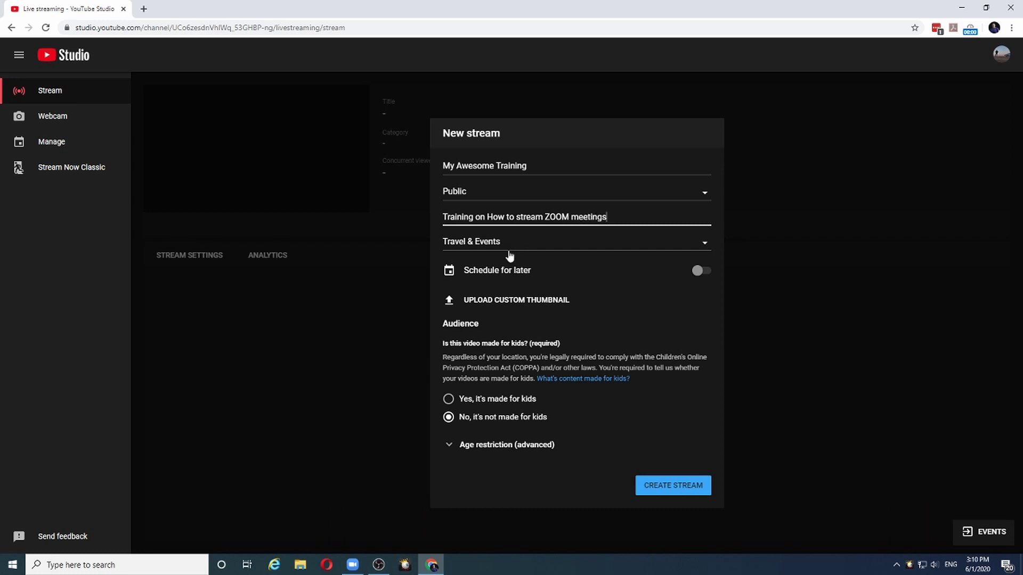
click(705, 244)
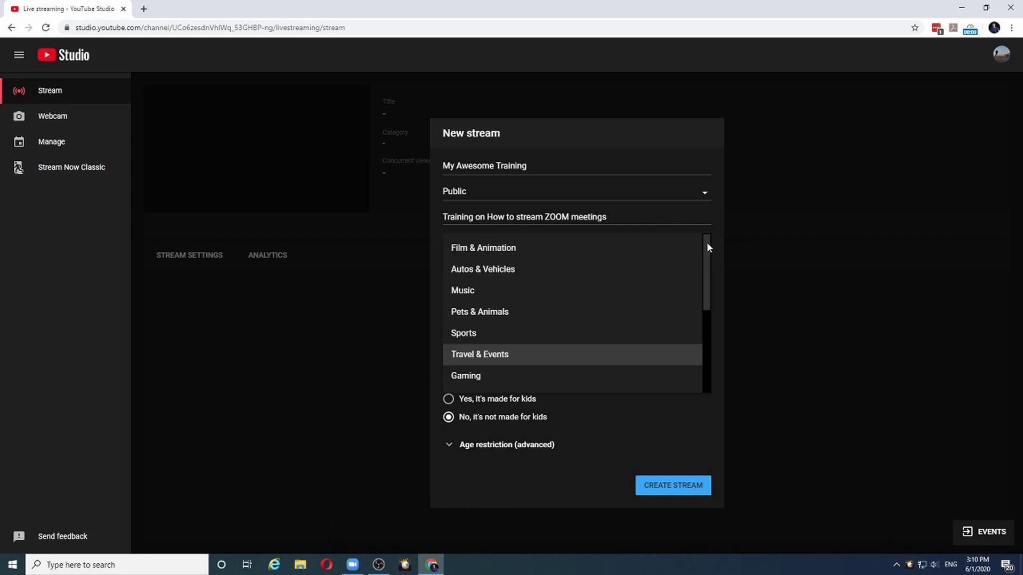
click(633, 216)
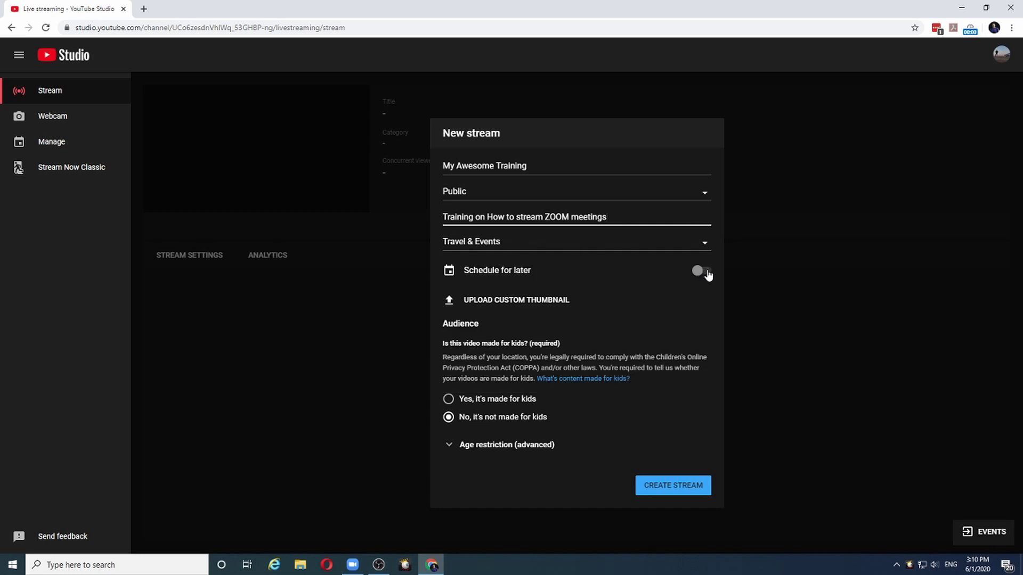
- Schedule the stream for later on Tue, Jun 2 at 3:30 PM
click(707, 271)
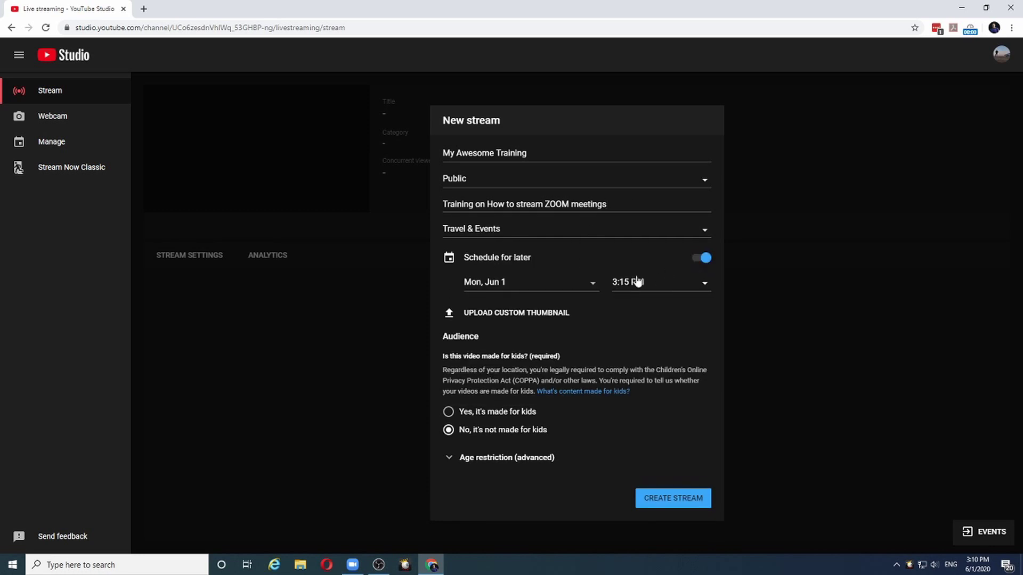
click(594, 287)
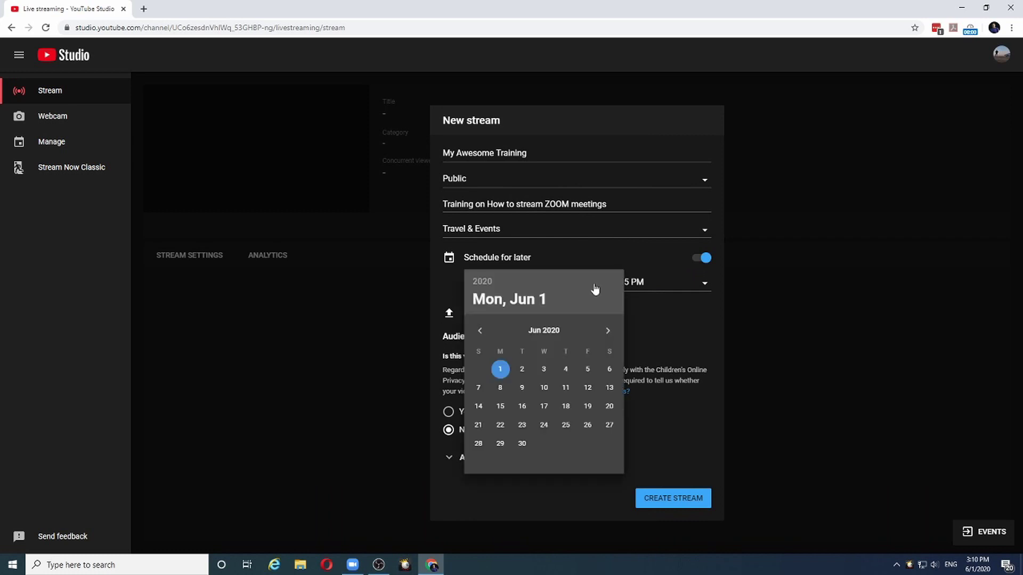
click(523, 370)
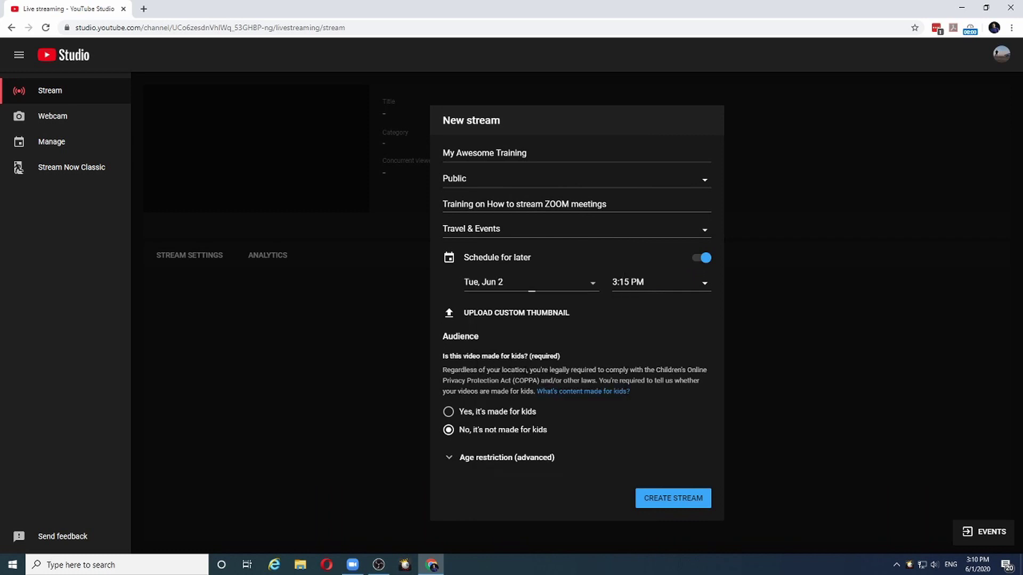
click(705, 286)
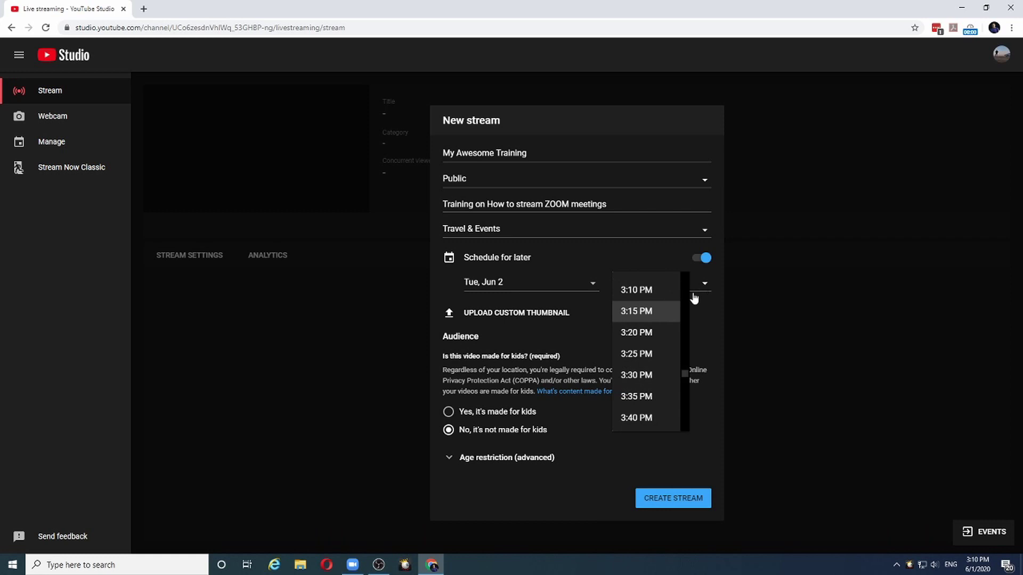
click(642, 377)
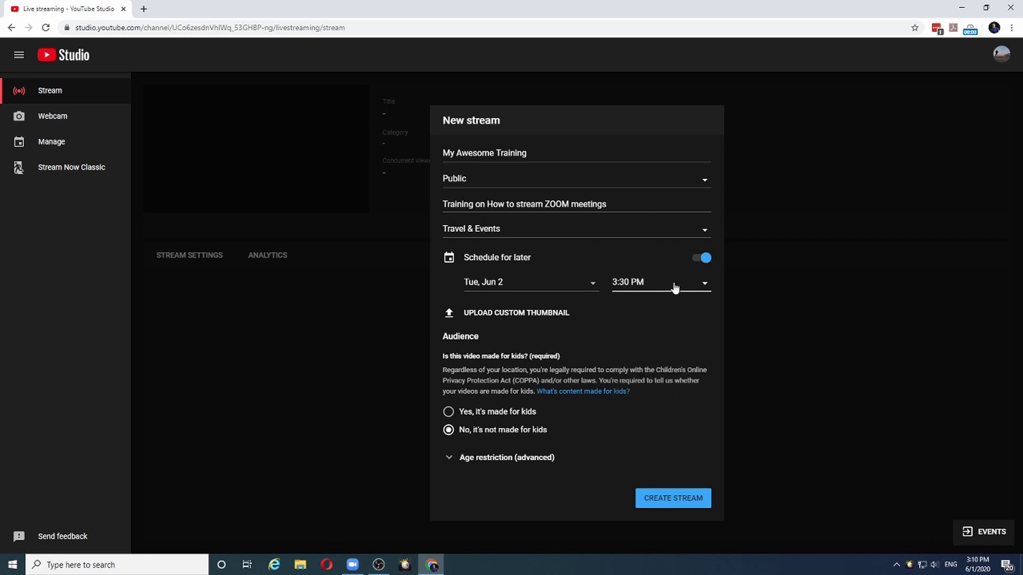
- Use Desktop's Workshop Intro.png as custom thumbnail and mark the stream not made for kids
click(449, 319)
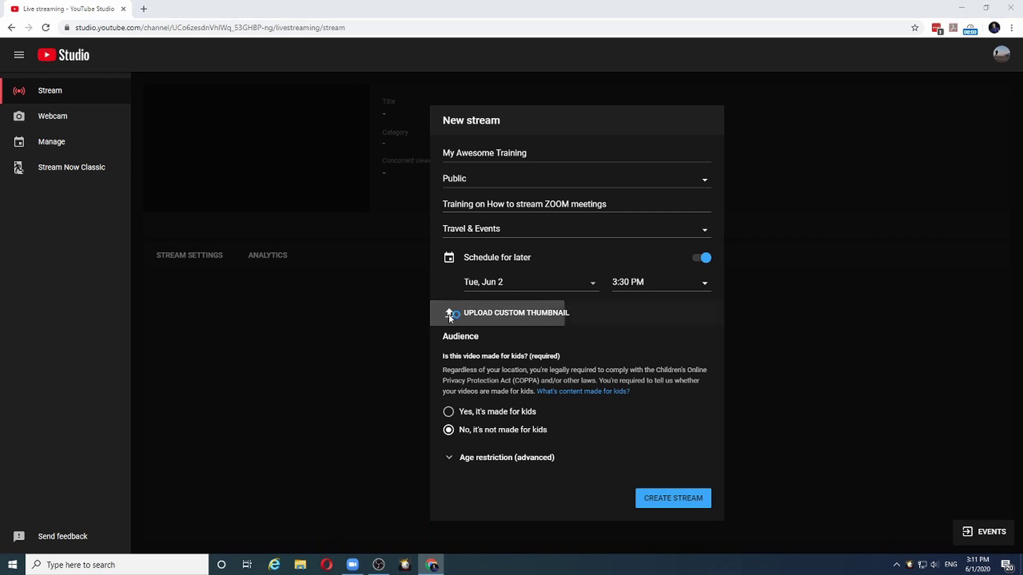
click(44, 143)
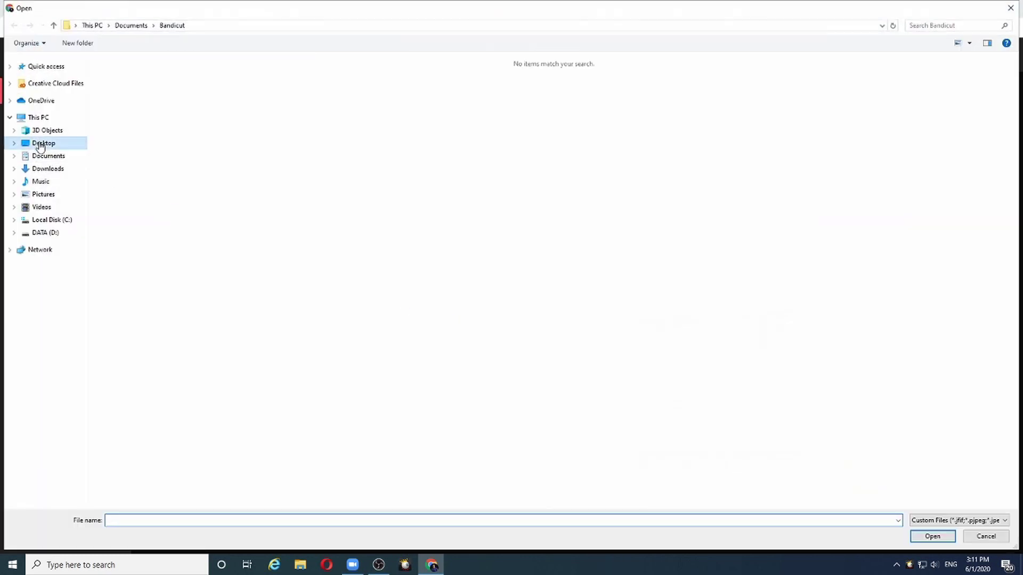
click(128, 99)
key(Return)
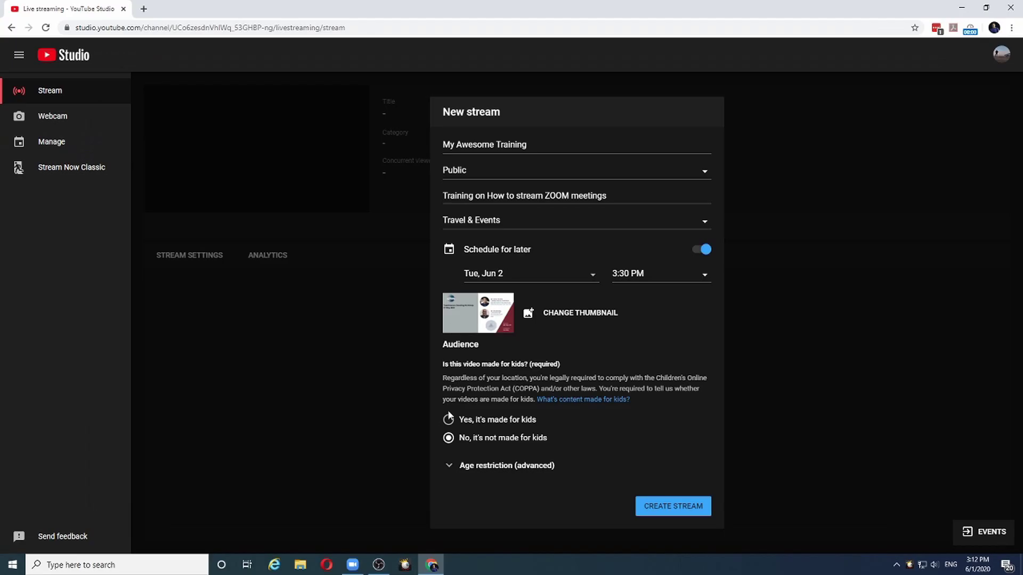
click(449, 438)
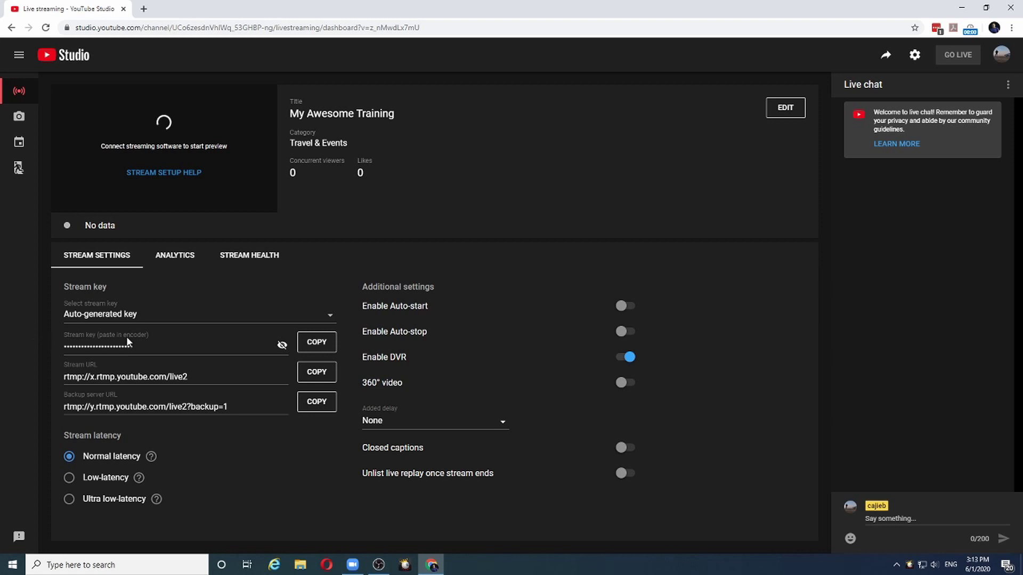
- Copy the stream key and paste it into a new Notepad note under 'Stream key'
click(282, 347)
click(316, 344)
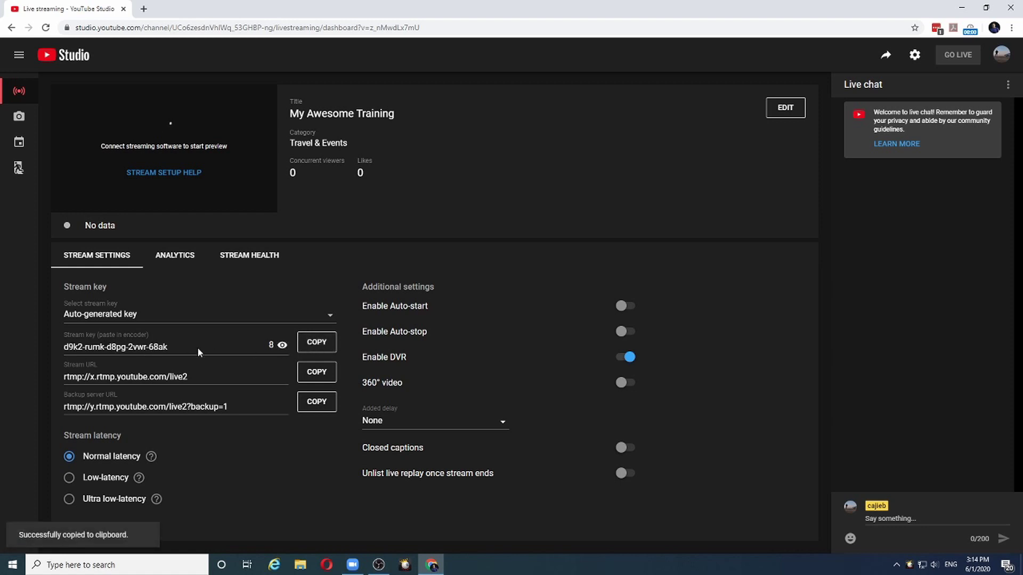
click(152, 566)
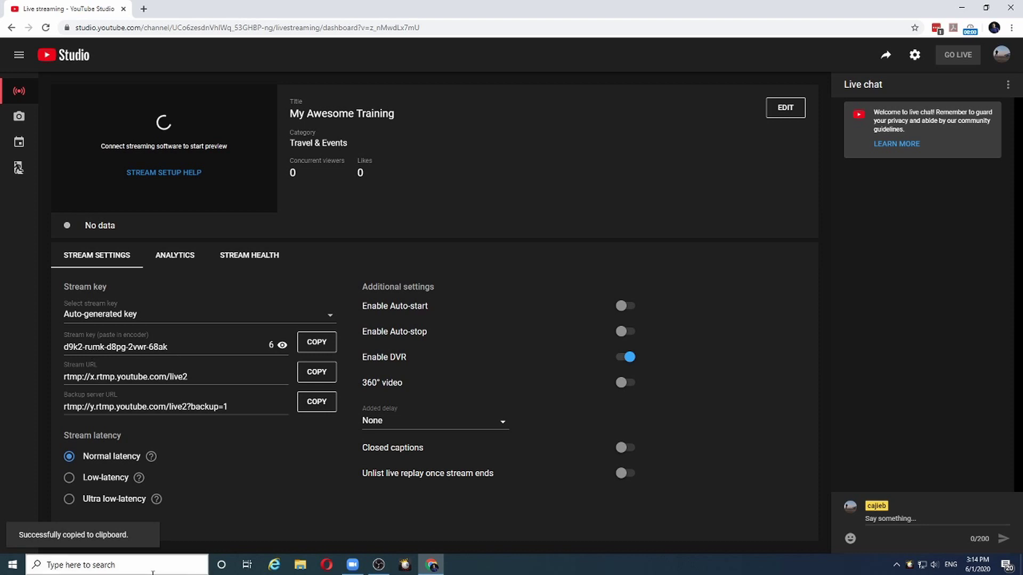
text(notepad)
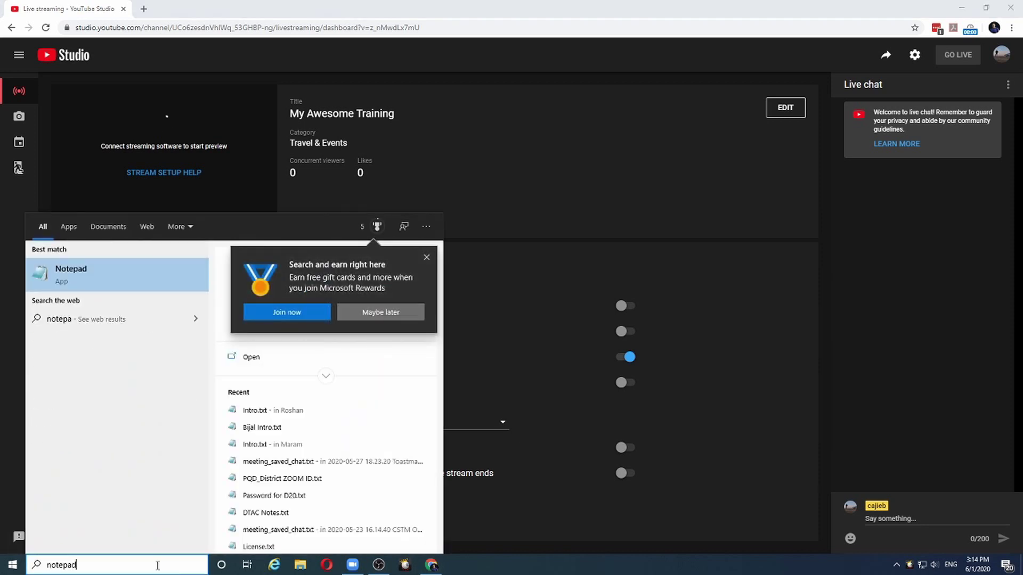
key(Return)
text(Stream k)
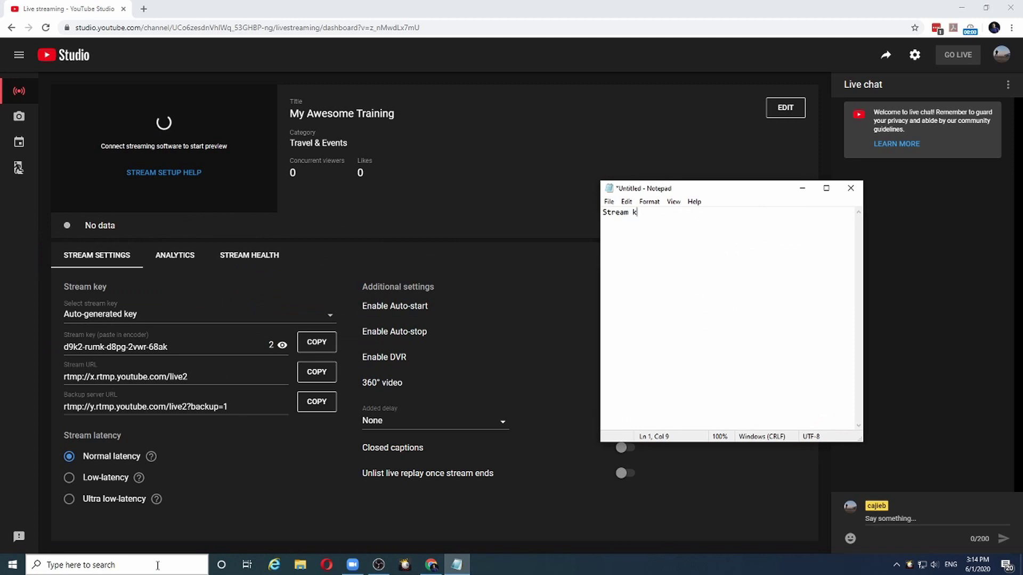
text(ey)
key(Return)
key(ctrl+v)
key(Return)
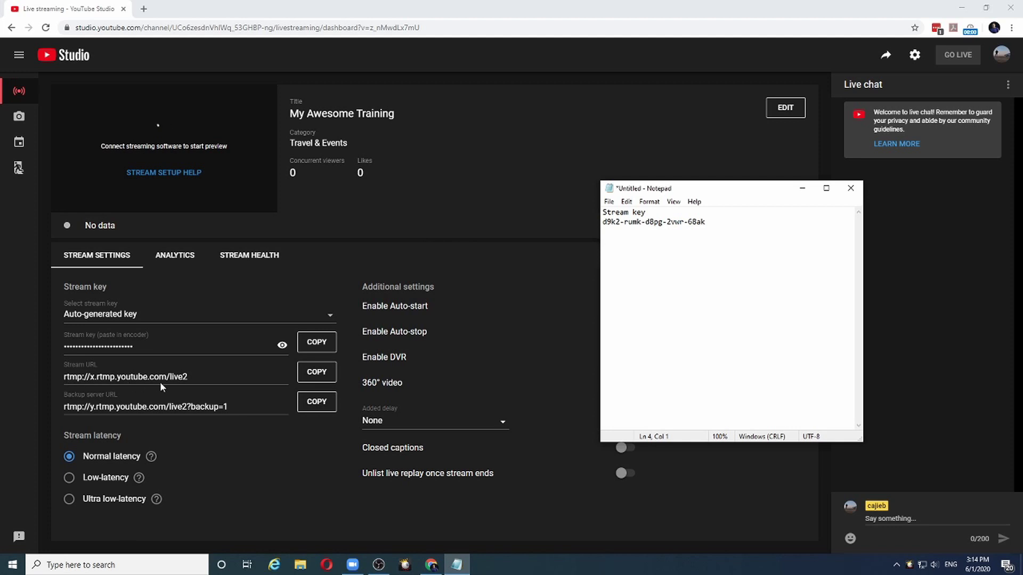
- Copy the stream URL rtmp://x.rtmp.youtube.com/live2 into the note under 'stream url'
click(316, 373)
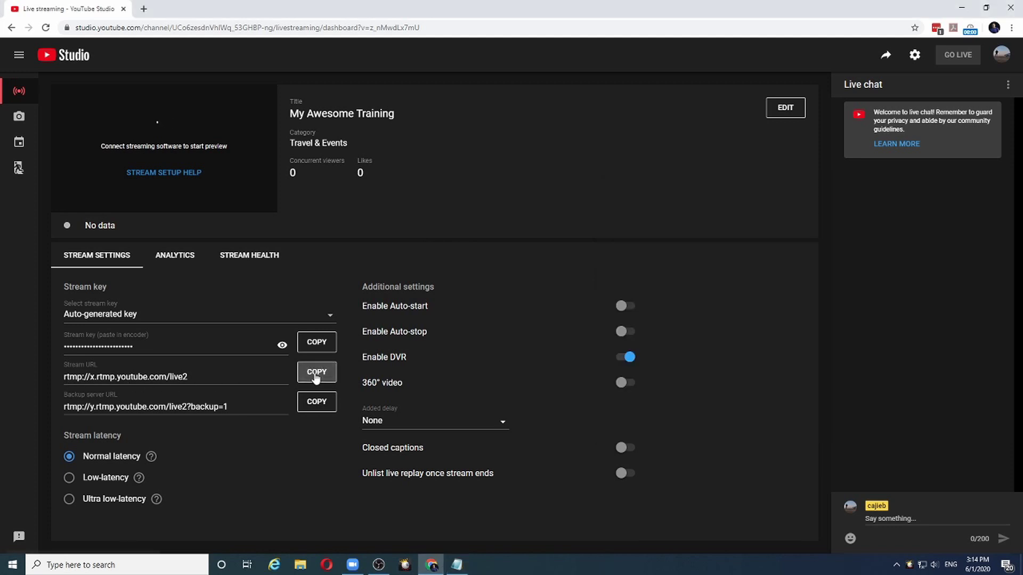
click(456, 567)
text(s)
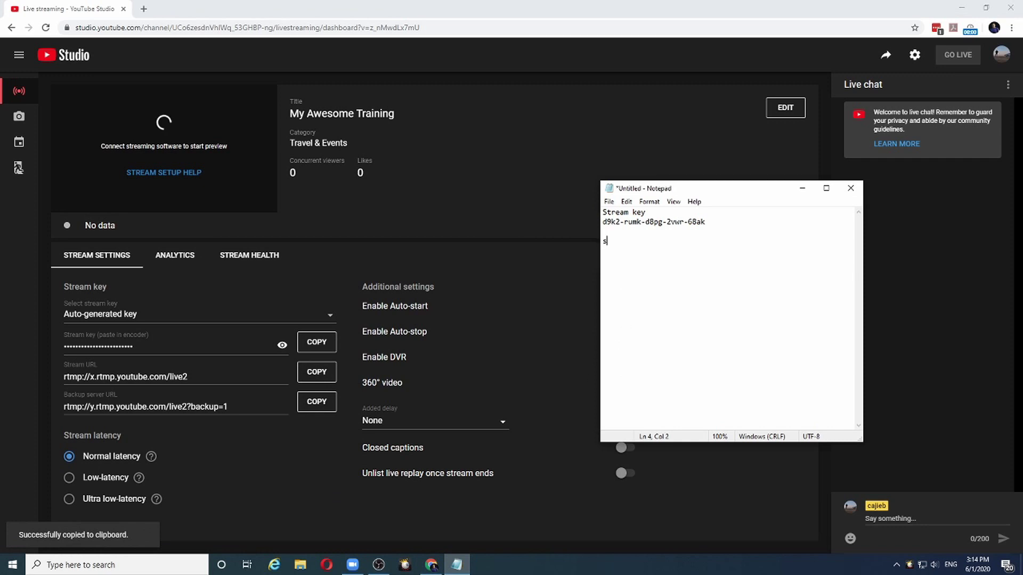
text(tream url)
key(ctrl+v)
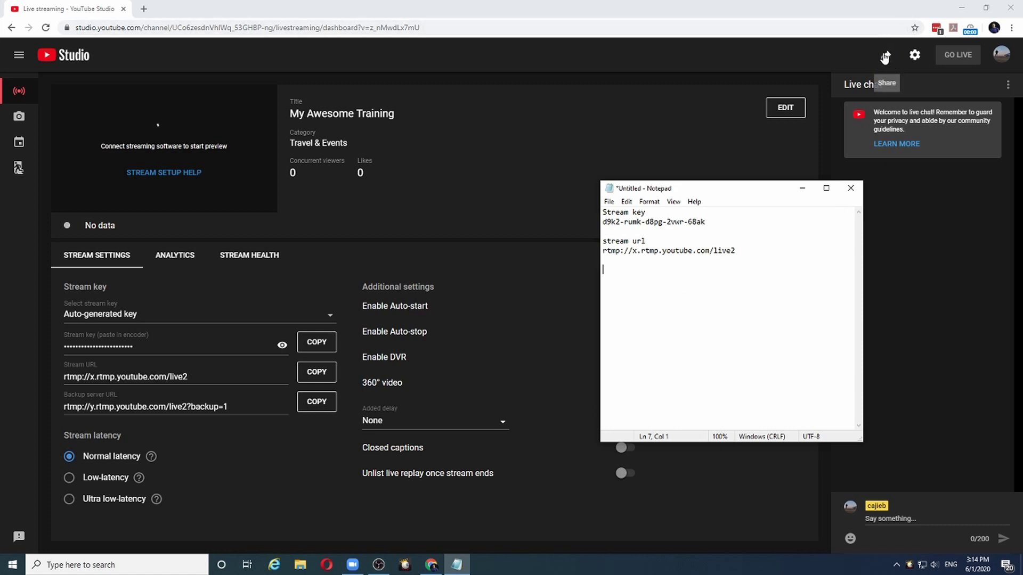
click(886, 56)
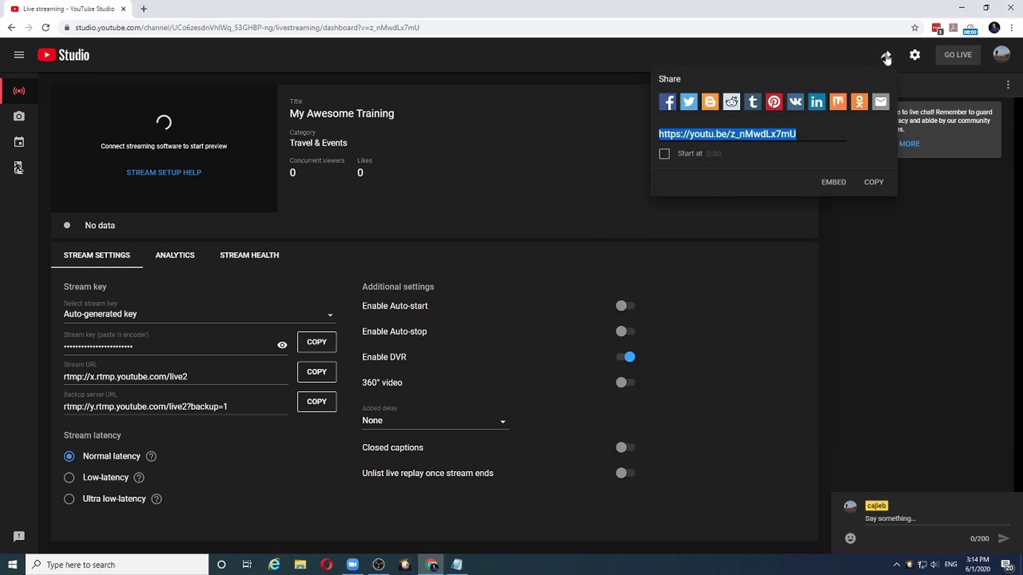
click(876, 184)
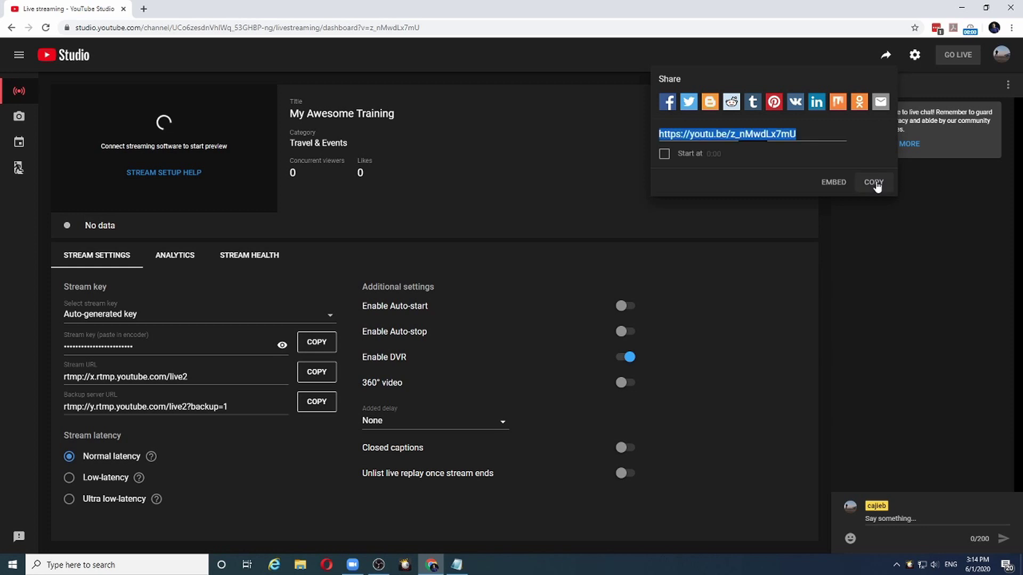
click(464, 567)
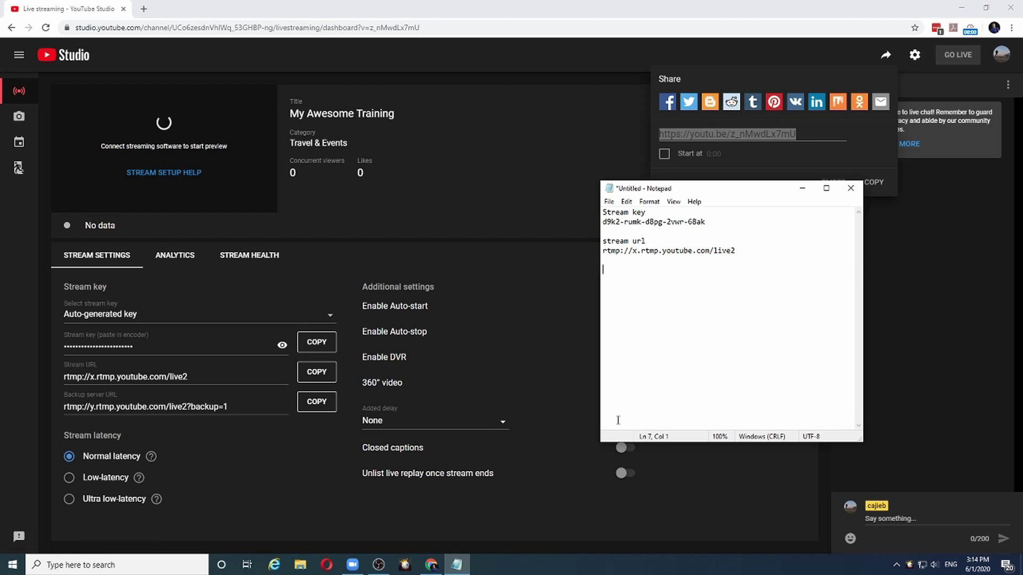
text(share url)
key(ctrl+v)
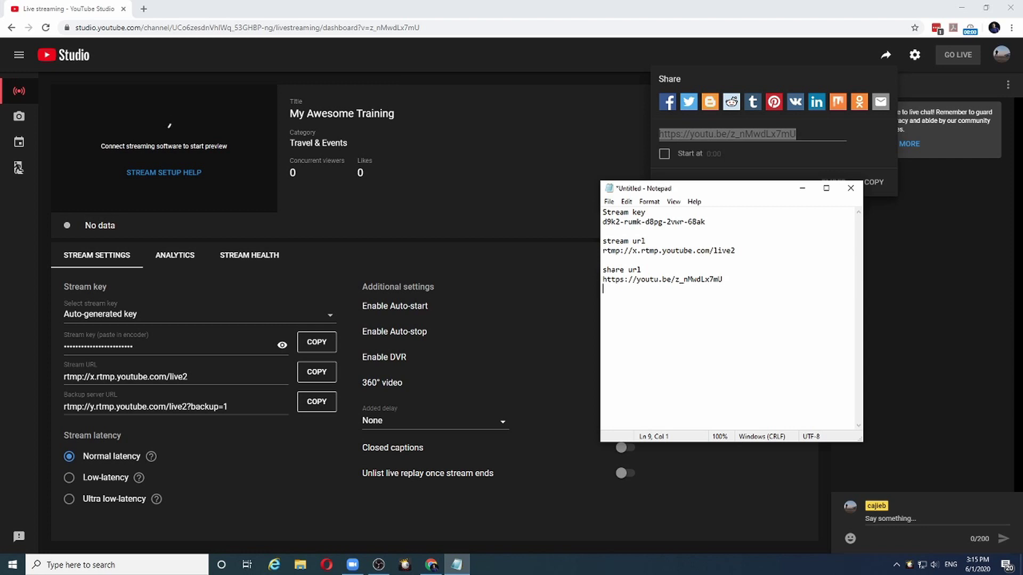
- Open zoom.us in a new browser tab and go to its sign-in page
click(160, 8)
click(143, 9)
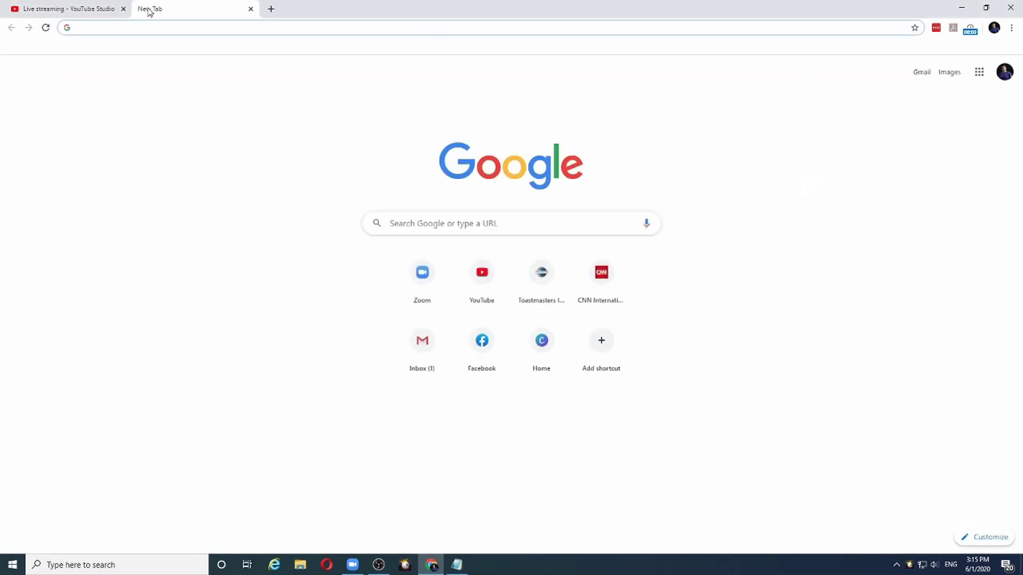
text(zoo)
key(Return)
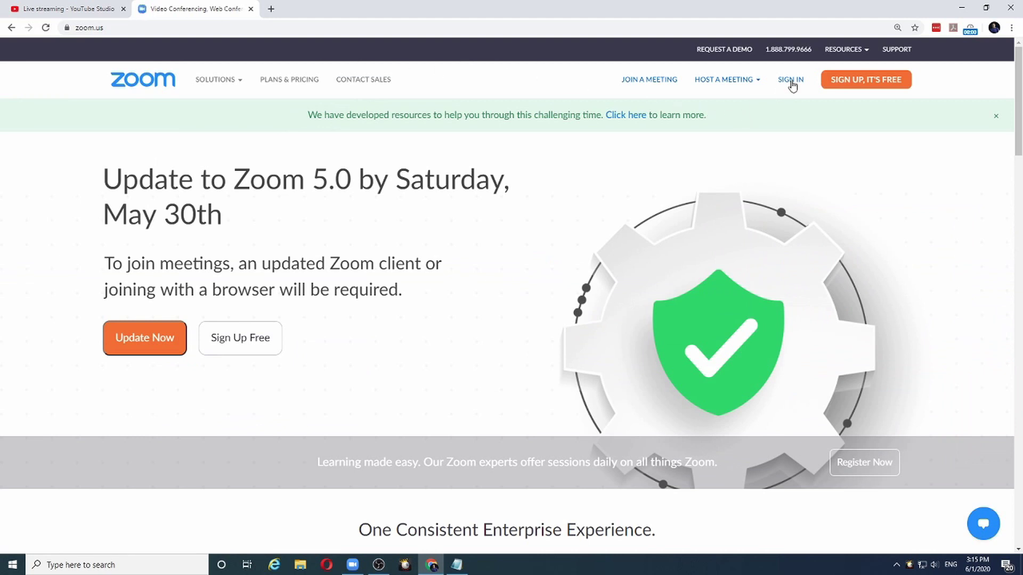
click(791, 80)
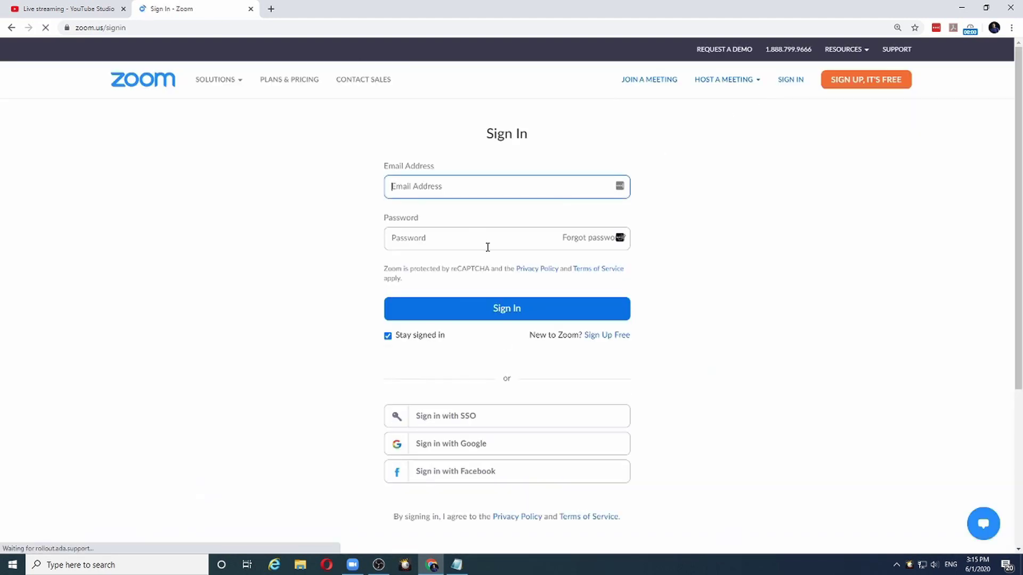
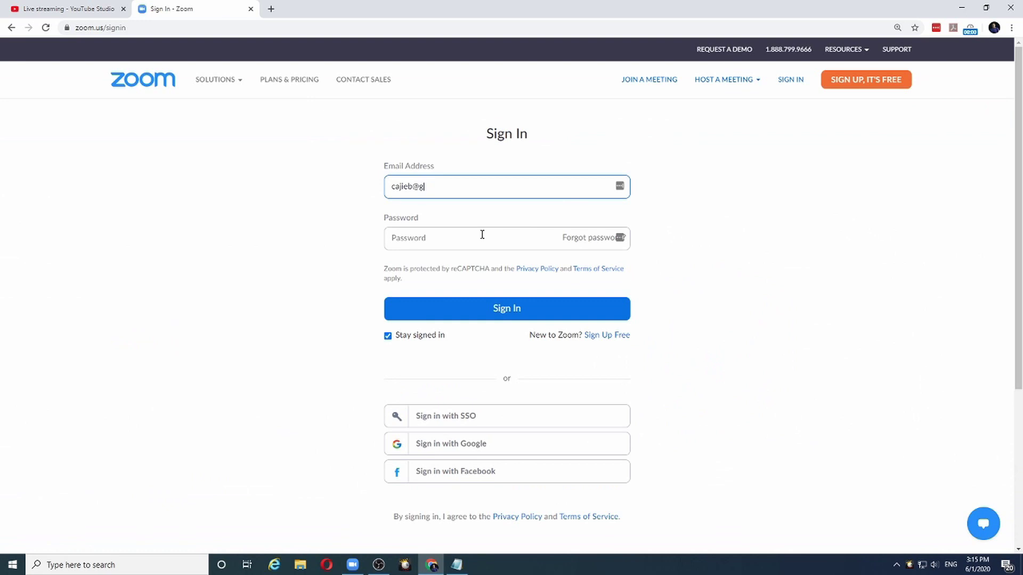
- Enter the account e-mail address and password
click(482, 235)
text(123)
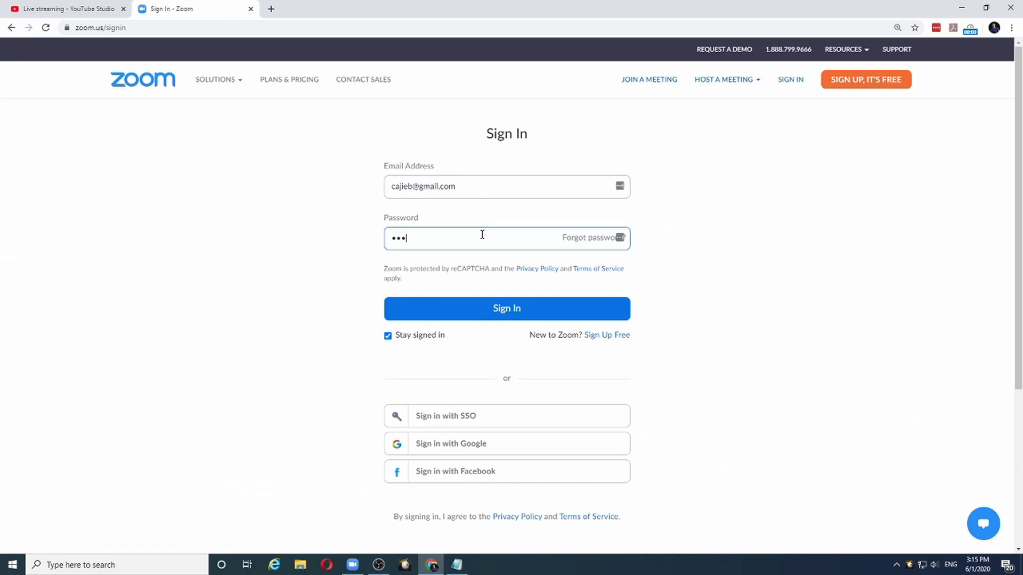
- Sign in to Zoom, open Settings, and dismiss the password-saving prompt
key(Return)
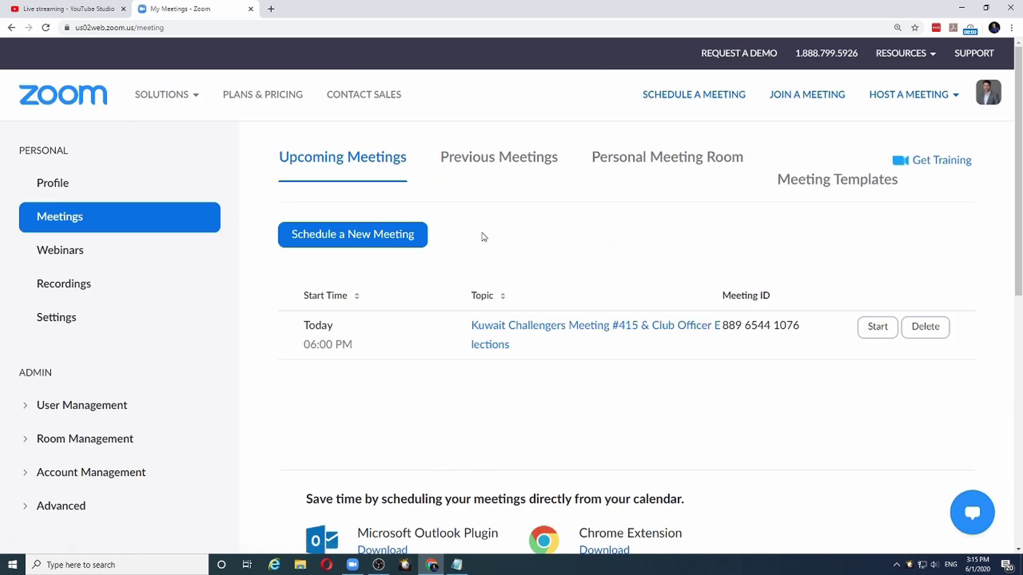
click(60, 320)
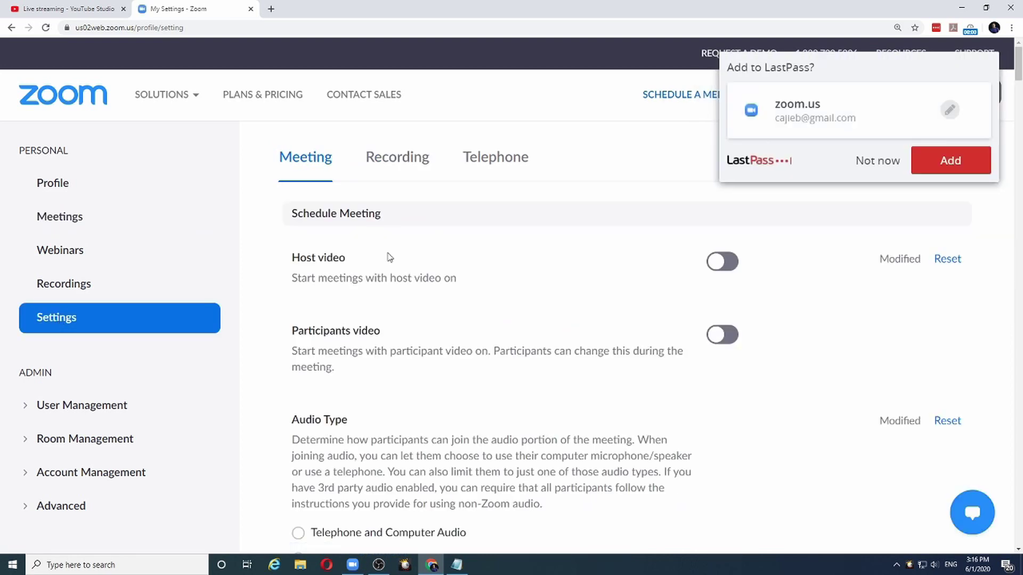
click(869, 161)
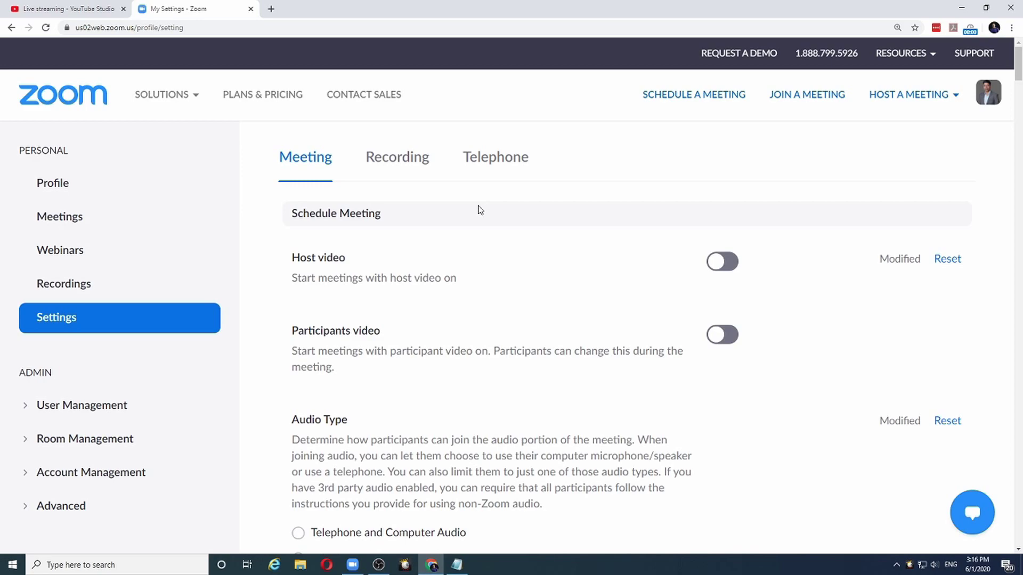
- Verify 'Allow live streaming meetings' includes YouTube, then return to My Meetings
scroll(479, 210, down, 15)
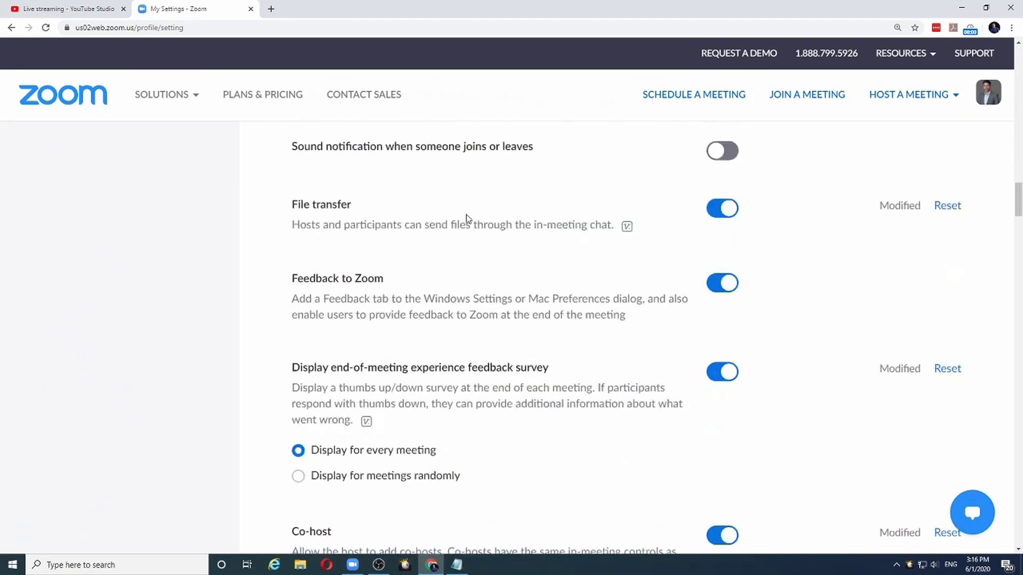
scroll(466, 218, down, 20)
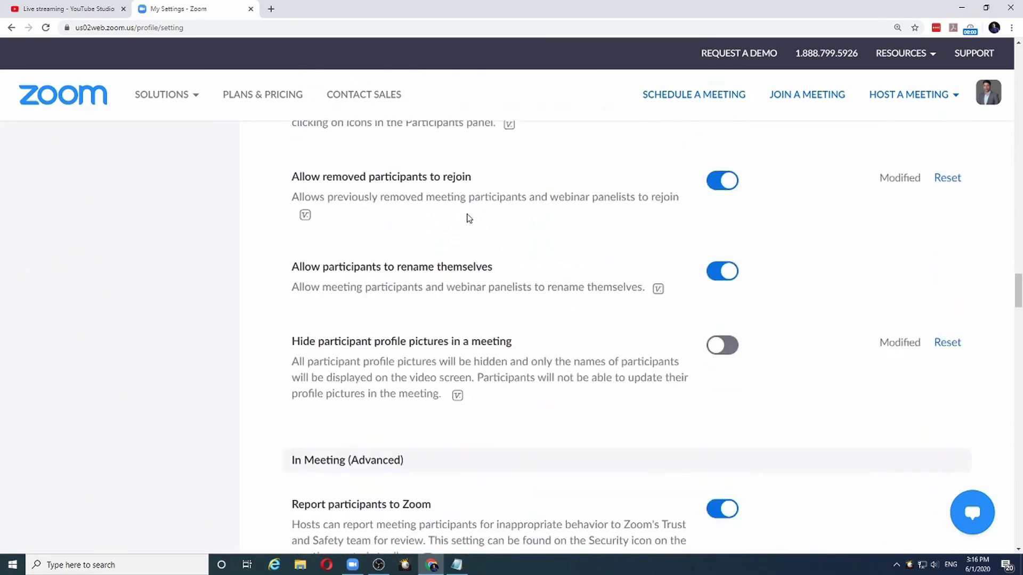
scroll(469, 219, down, 20)
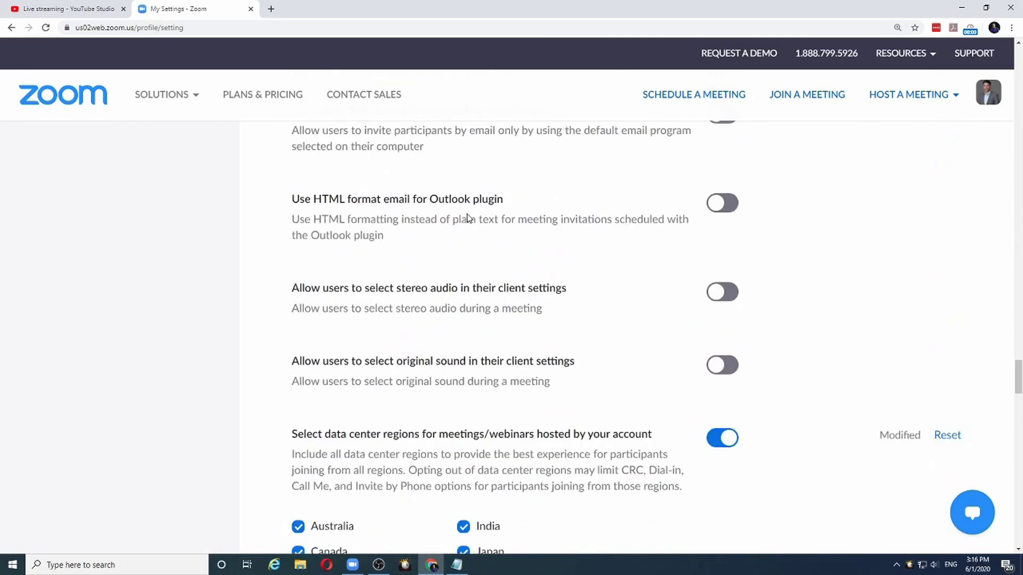
scroll(469, 219, down, 20)
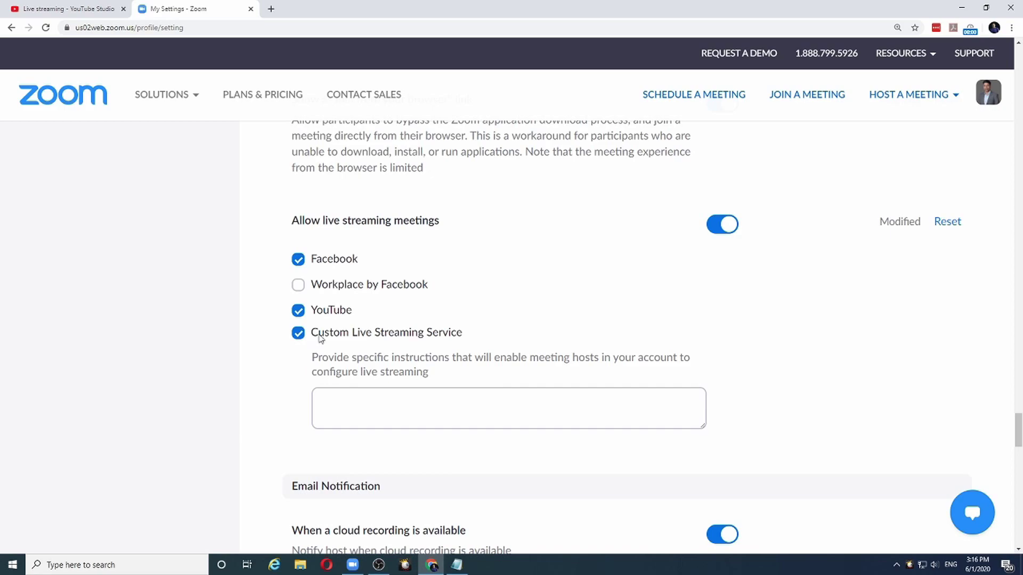
scroll(304, 325, up, 15)
scroll(303, 306, up, 15)
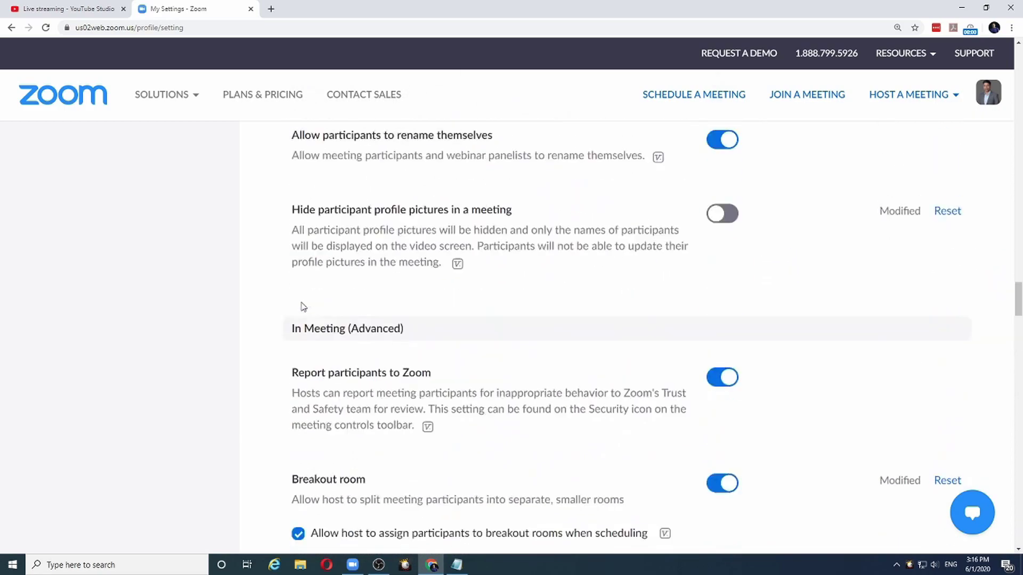
scroll(303, 307, up, 15)
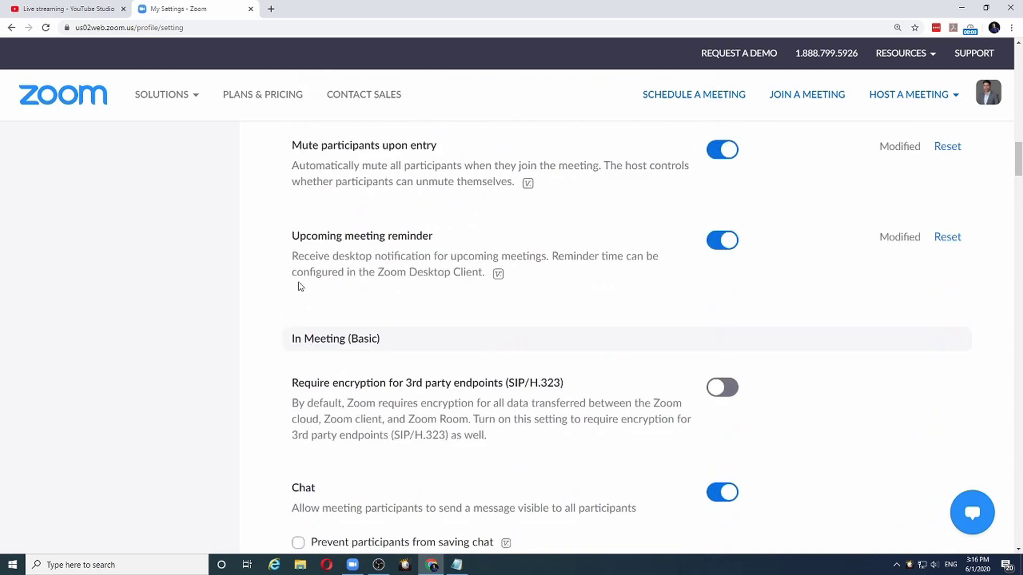
scroll(301, 282, up, 5)
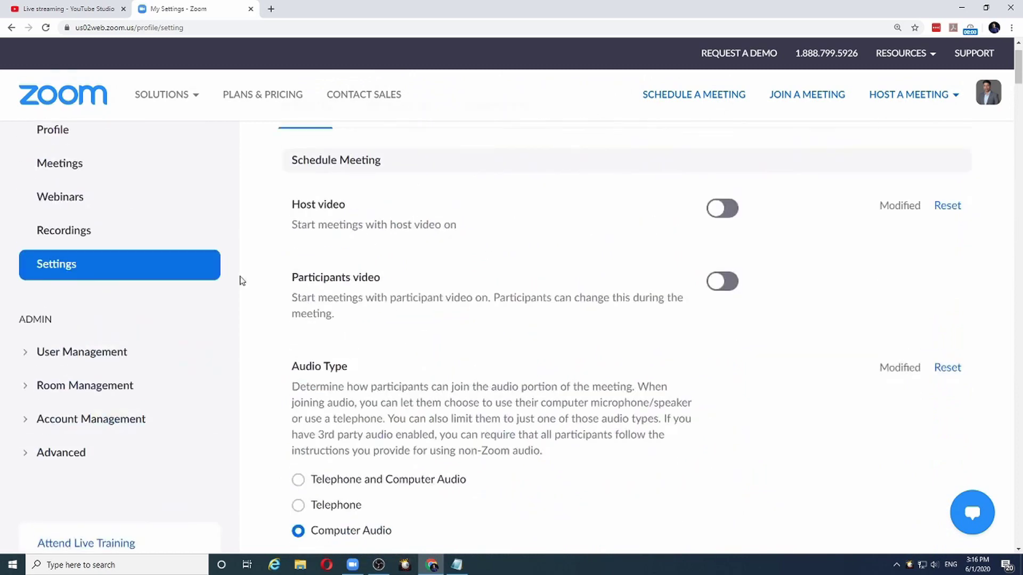
click(71, 169)
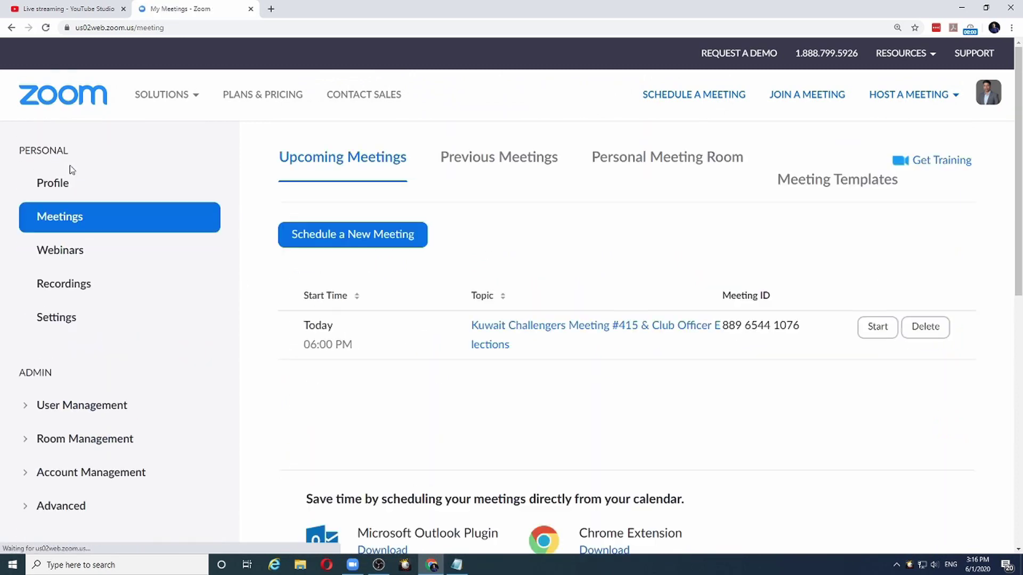
- Start a new meeting with topic 'My Awesome Training', copying it into the Description
click(349, 235)
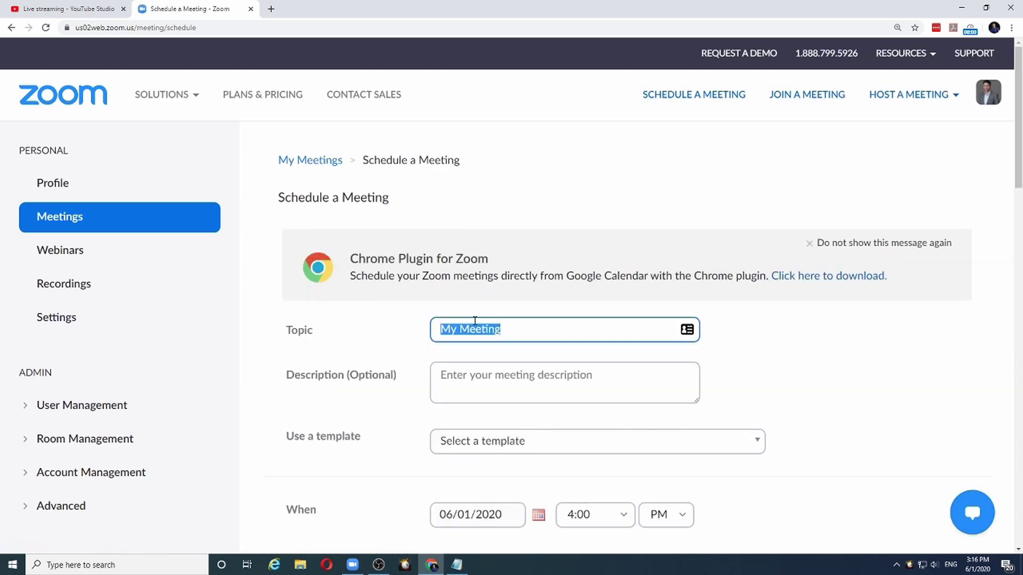
text(My Awesome Training)
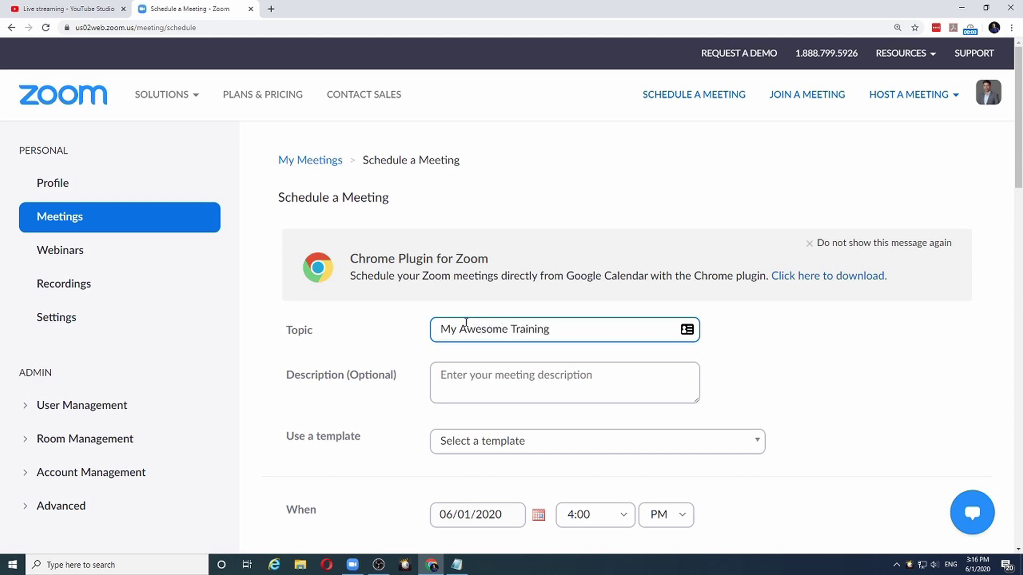
drag(574, 338, 445, 318)
key(ctrl+c)
click(461, 375)
key(ctrl+v)
- Set the meeting for 06/02/2020 at 3:30 PM and save it
scroll(466, 395, down, 2)
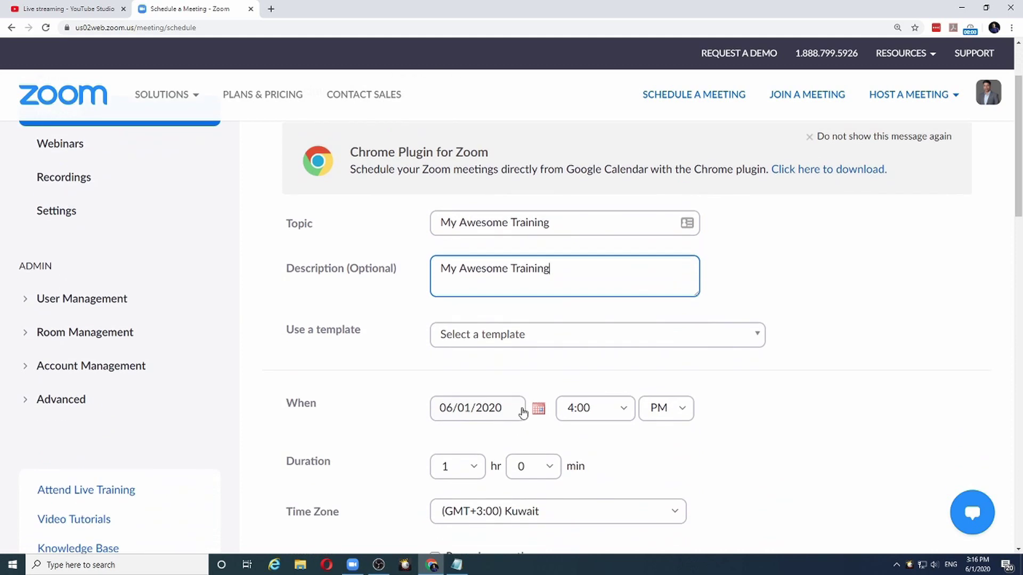
click(536, 415)
click(489, 295)
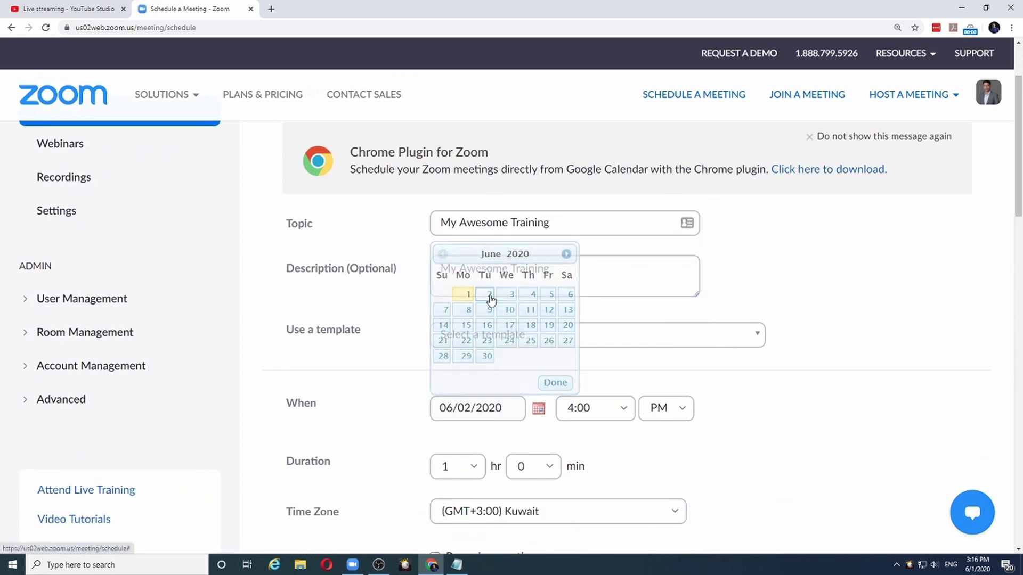
click(632, 415)
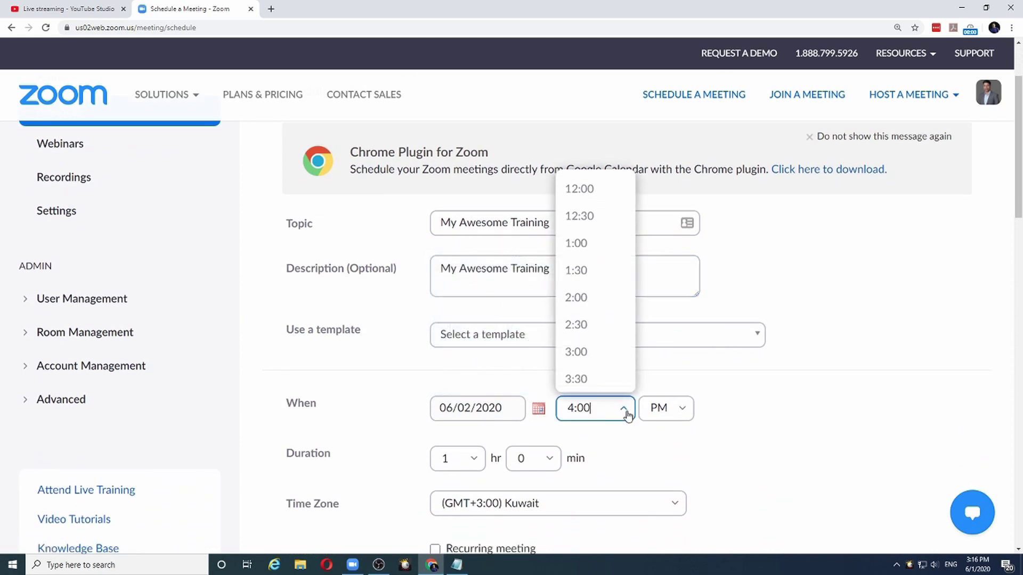
click(606, 379)
scroll(398, 447, down, 5)
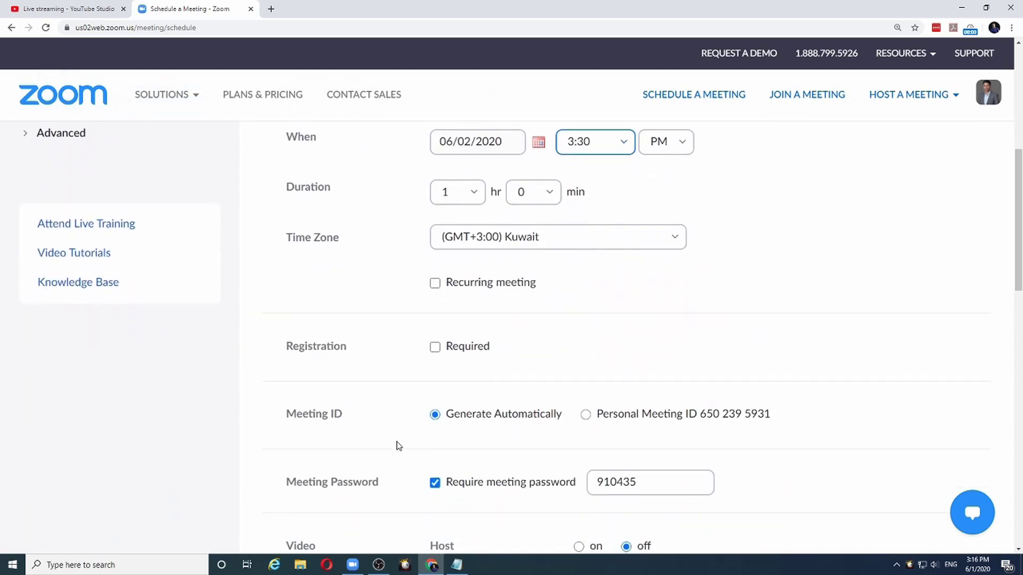
scroll(386, 432, down, 2)
scroll(388, 431, down, 9)
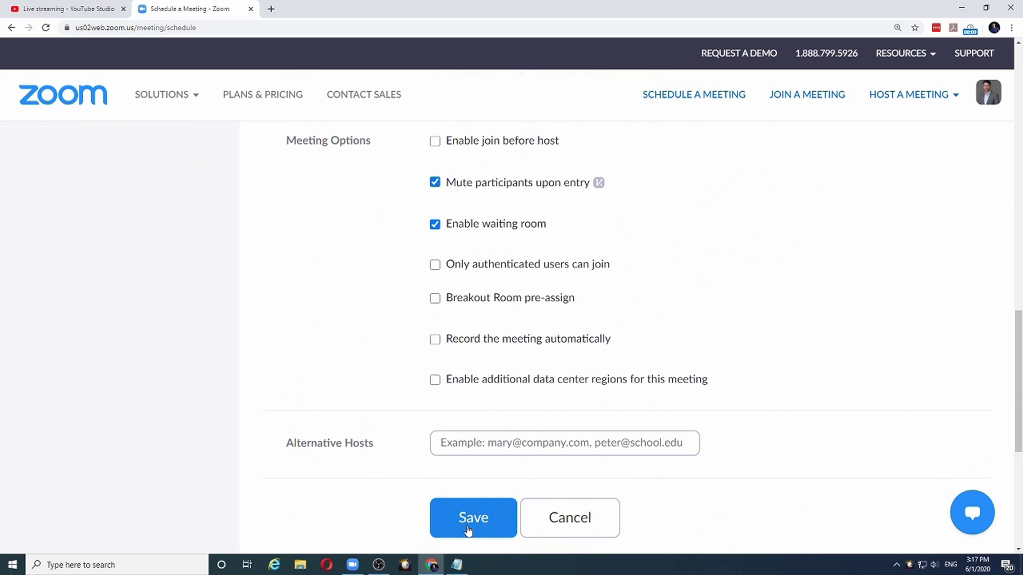
click(469, 527)
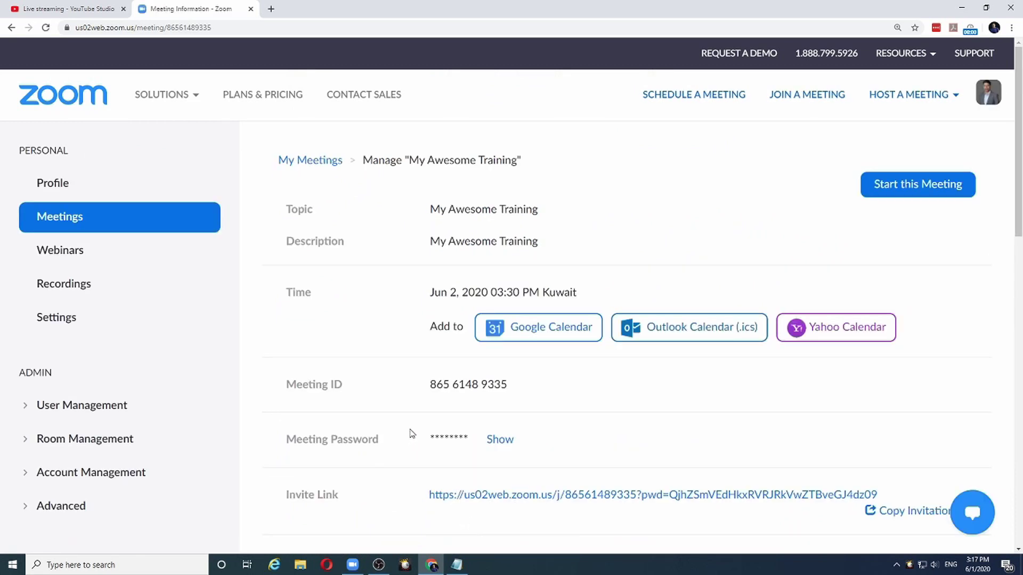
- Open the saved meeting's Live Streaming tab and start configuring a custom live stream service
scroll(322, 187, down, 10)
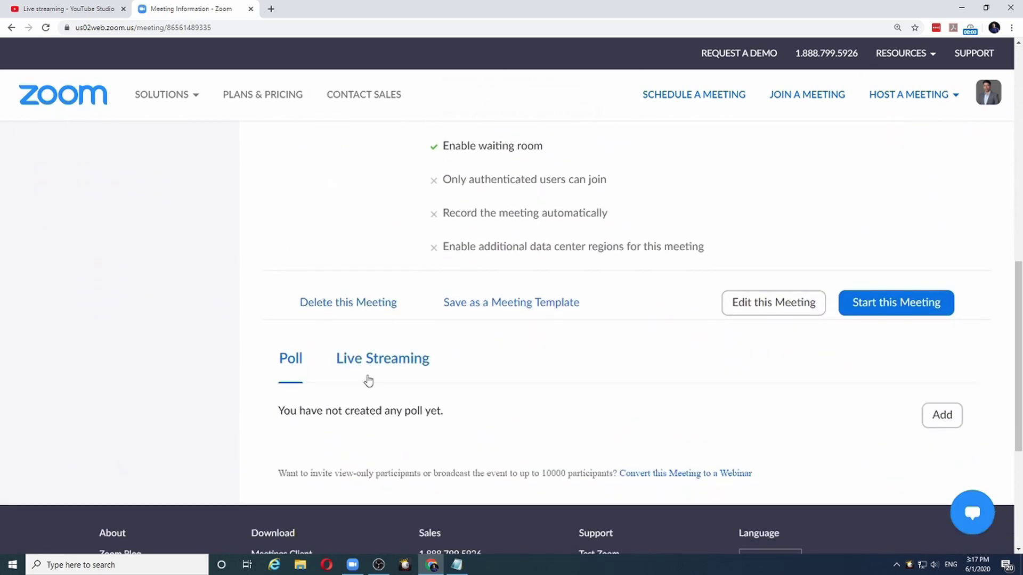
click(395, 363)
scroll(393, 361, down, 5)
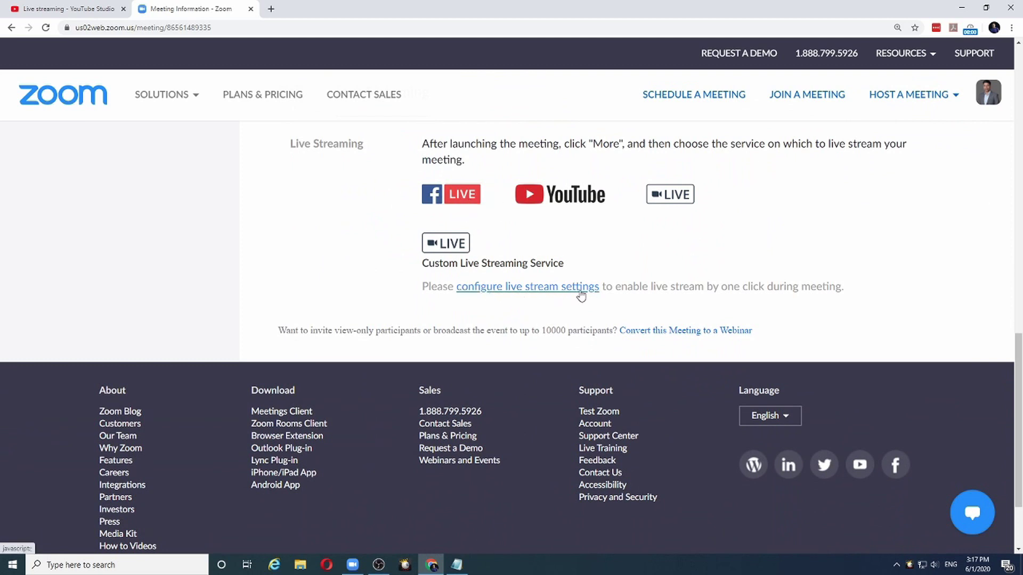
click(580, 288)
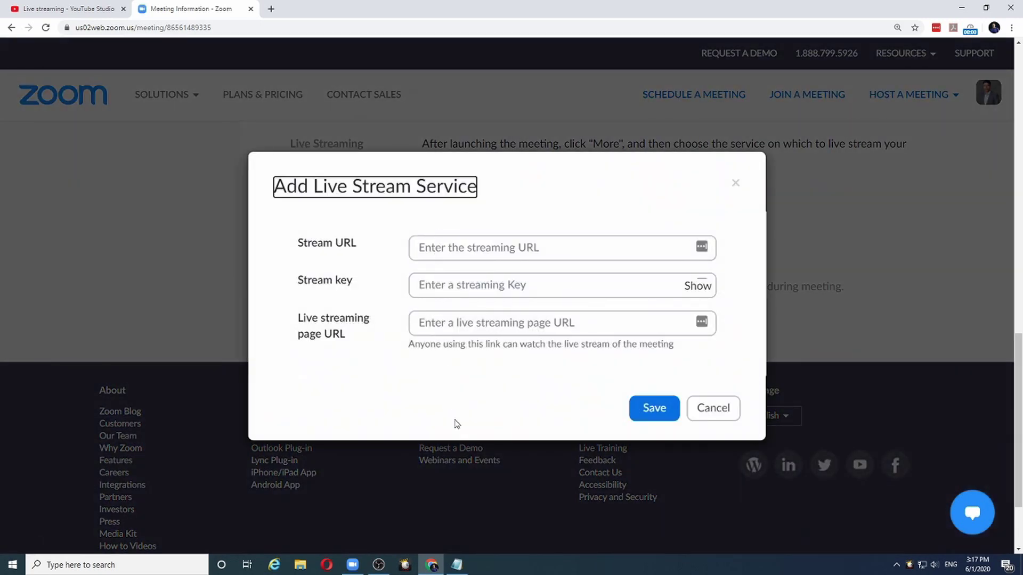
- Paste stream URL rtmp://x.rtmp.youtube.com/live2 and the YouTube stream key from Notepad into the form
click(459, 566)
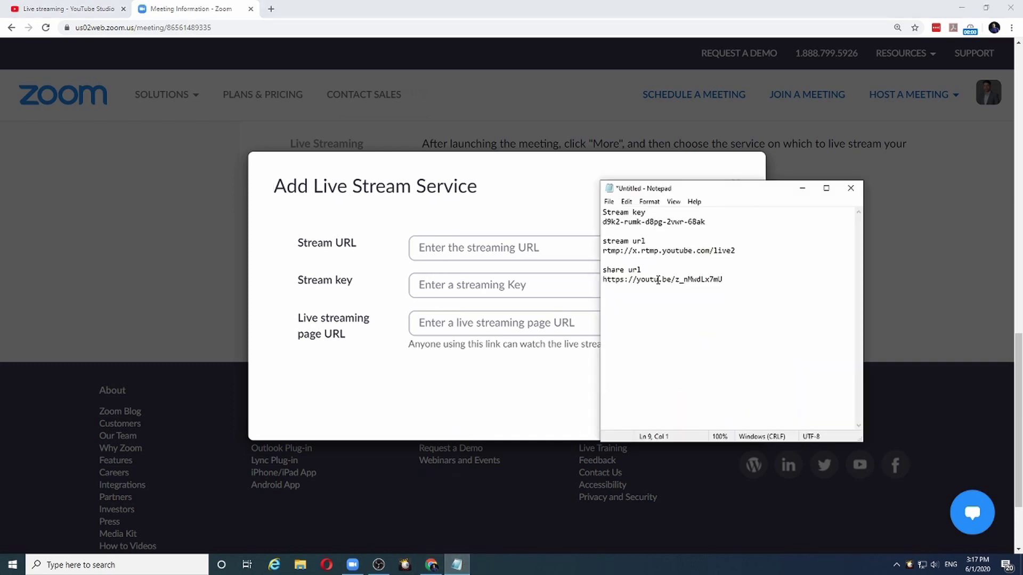
drag(677, 189, 747, 166)
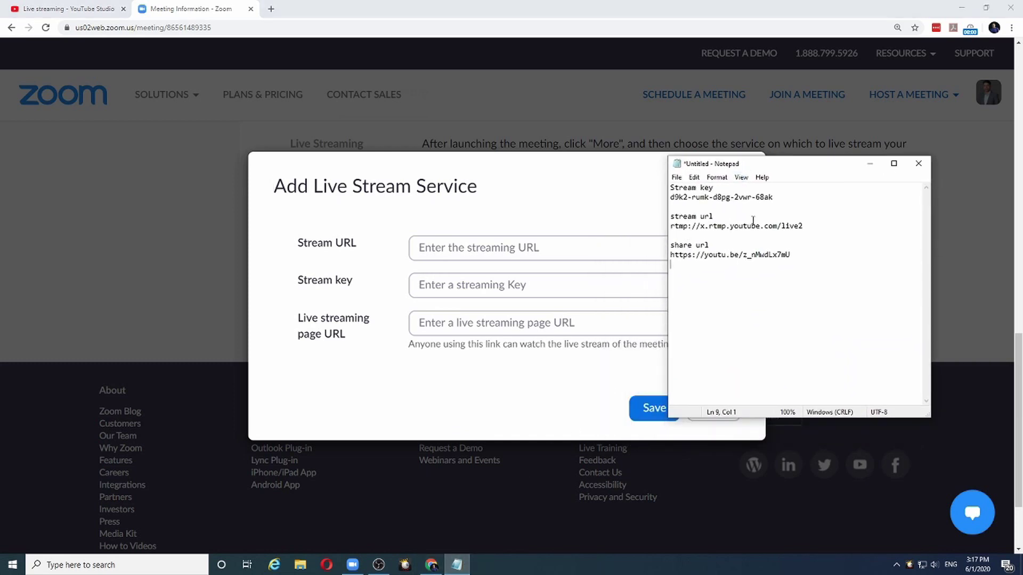
drag(817, 226, 672, 226)
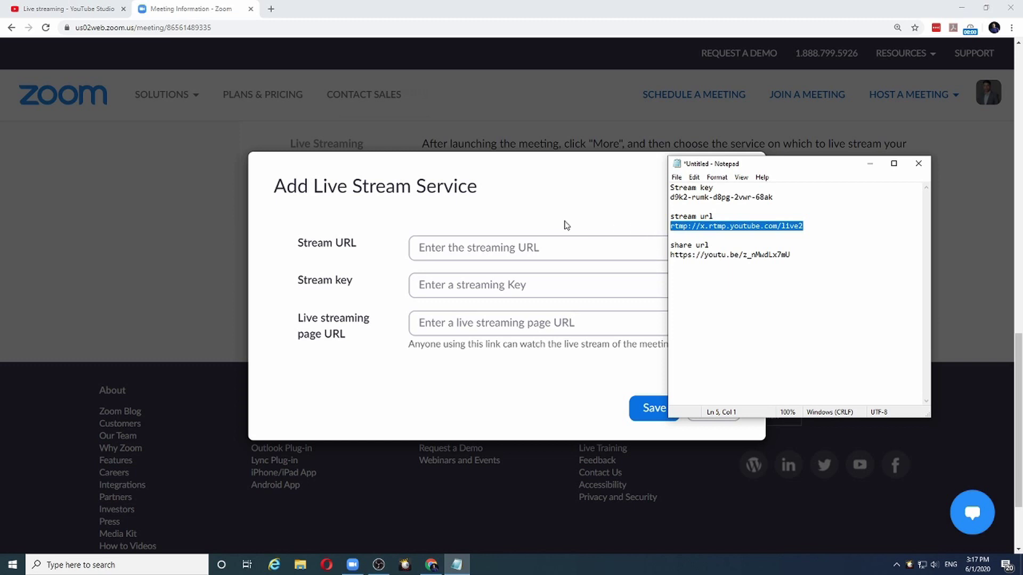
click(440, 246)
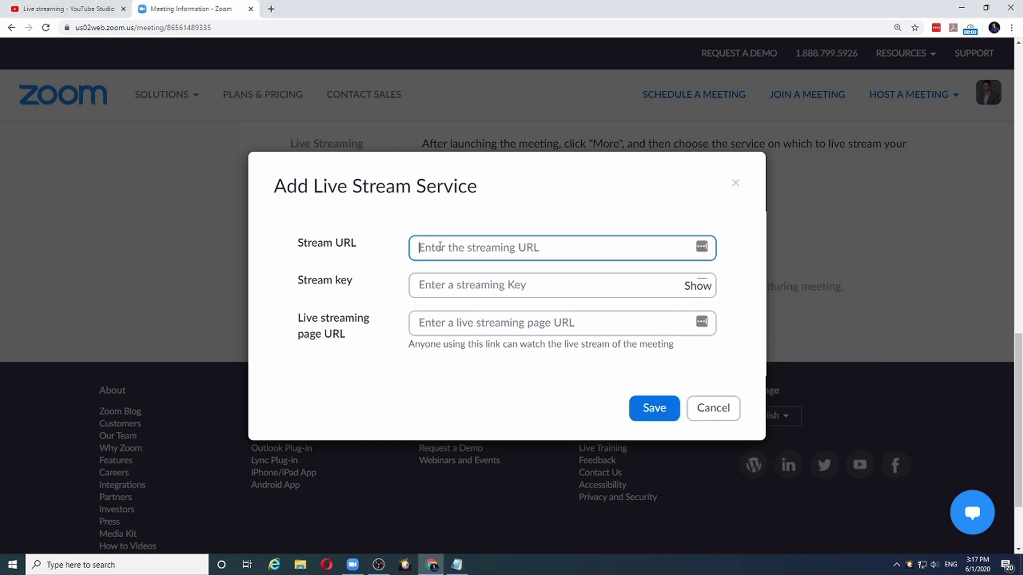
key(ctrl+v)
click(456, 565)
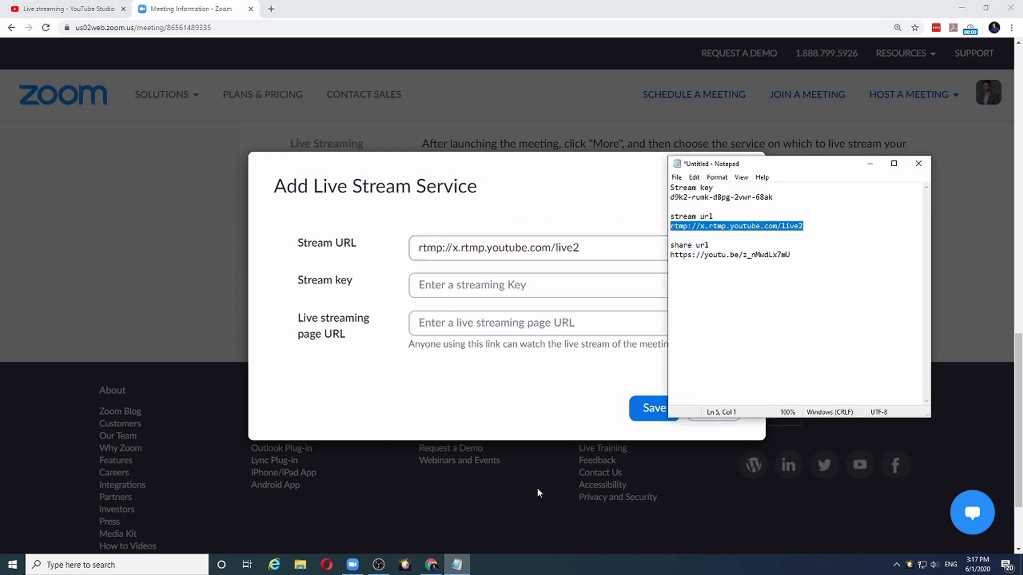
drag(791, 201, 654, 201)
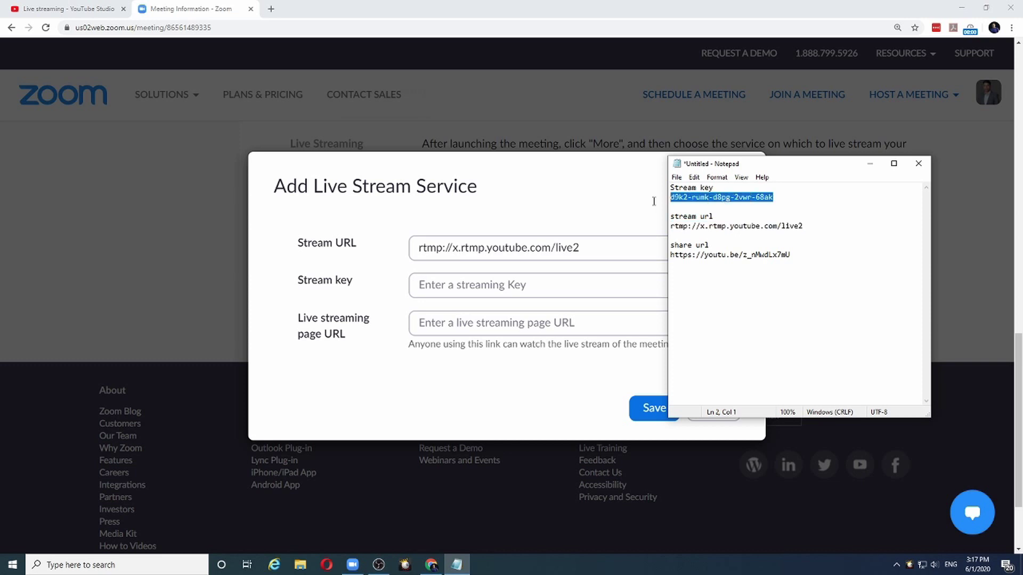
click(442, 287)
key(ctrl+v)
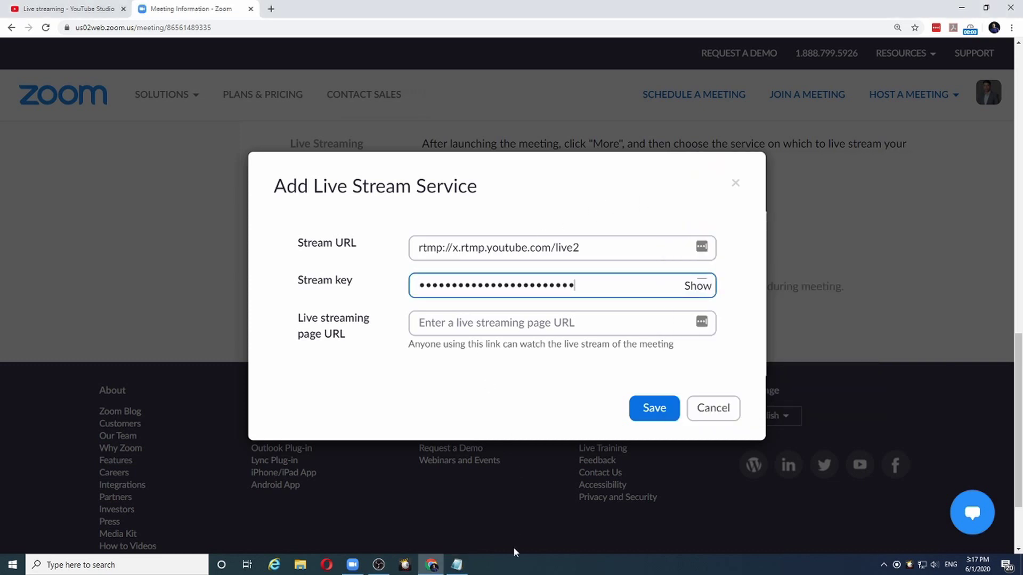
click(457, 564)
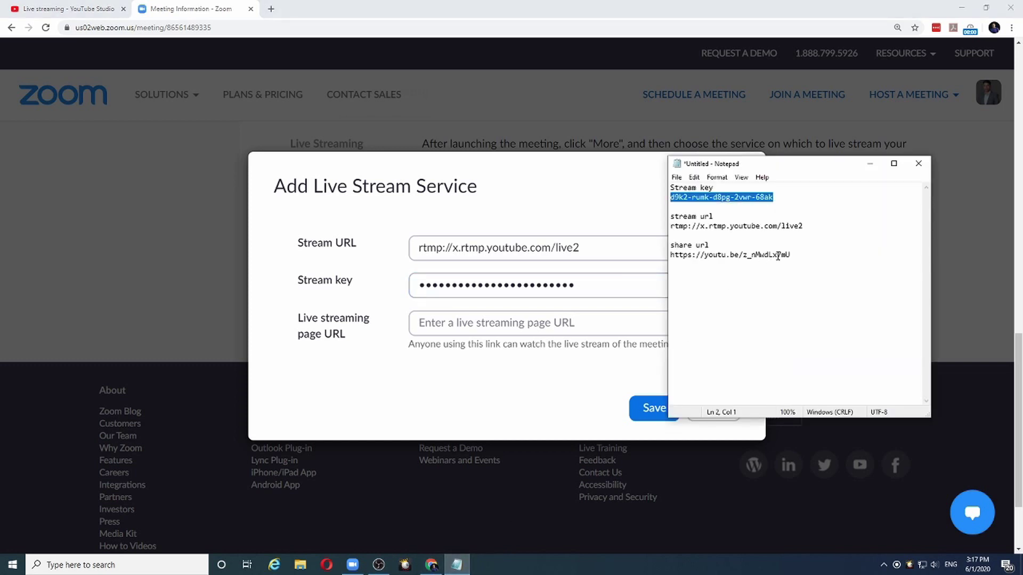
drag(790, 256, 652, 251)
key(ctrl+c)
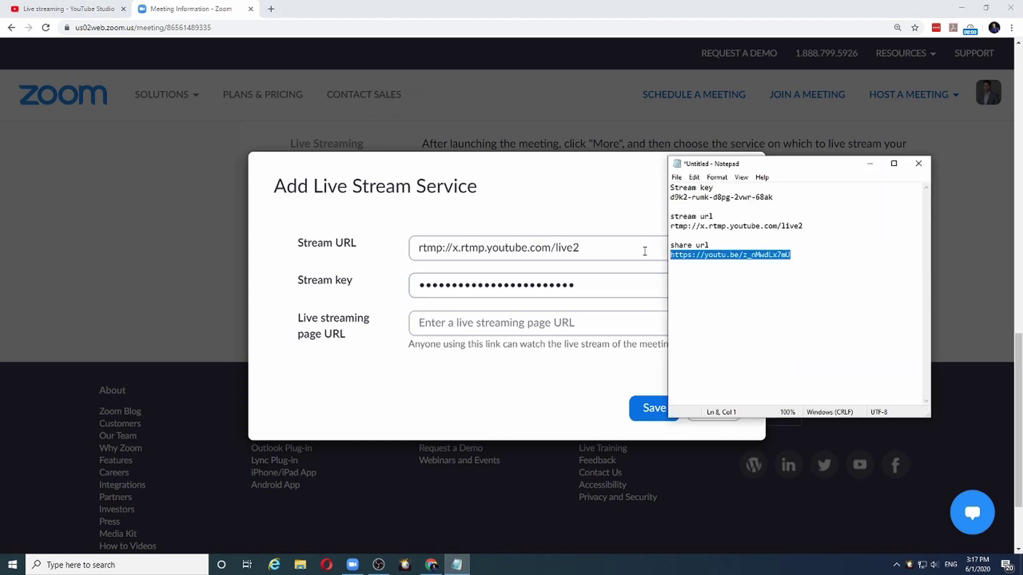
click(442, 329)
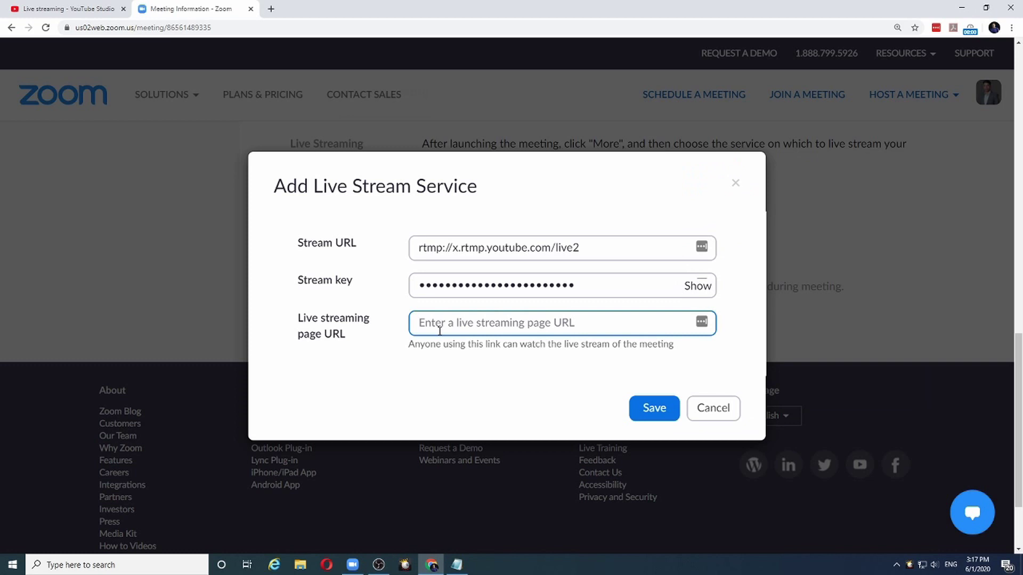
key(ctrl+v)
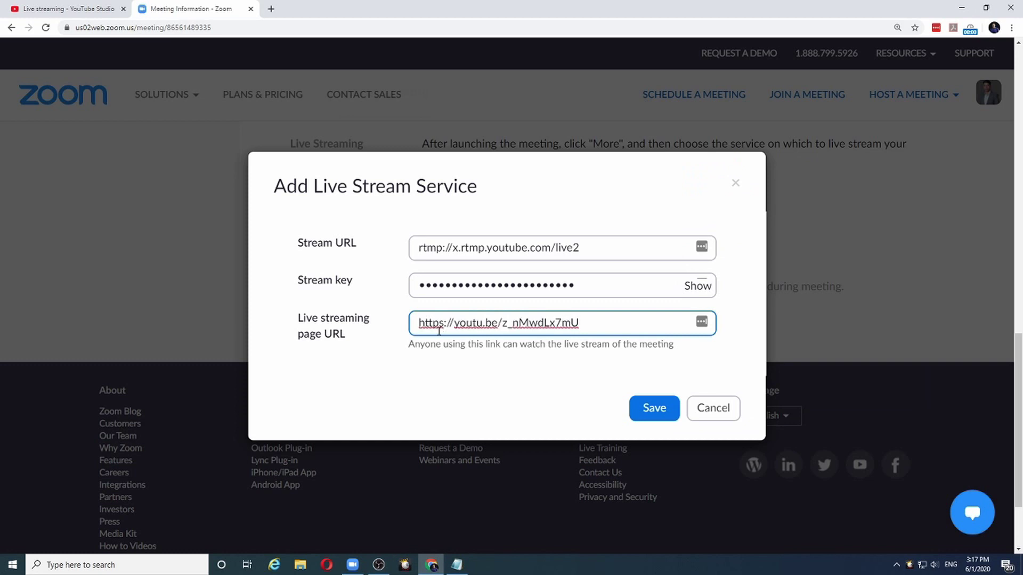
click(660, 410)
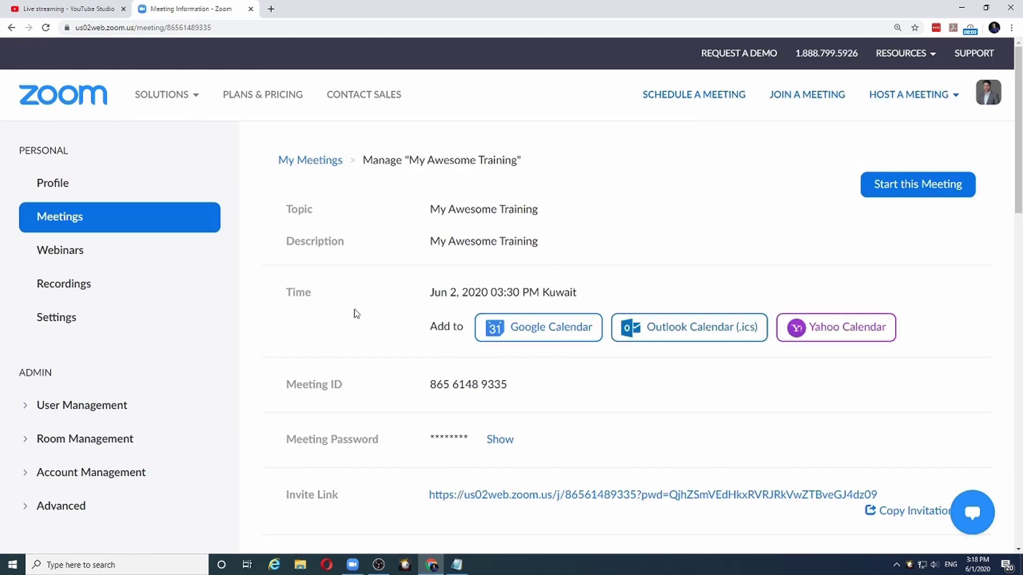
- Start the meeting in the Zoom app, leaving the other meeting, and go live on Custom Live Streaming Service
click(920, 186)
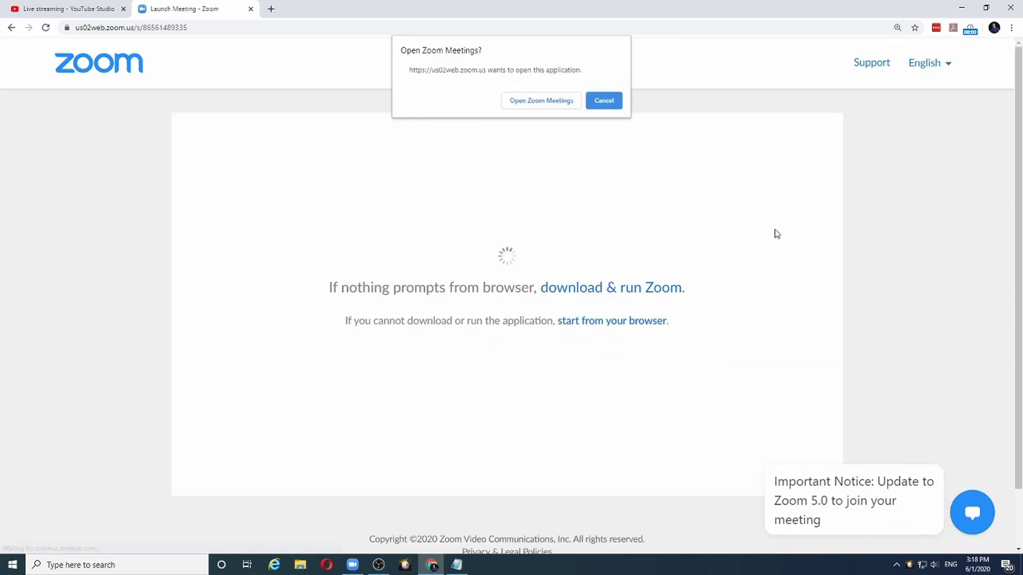
click(535, 105)
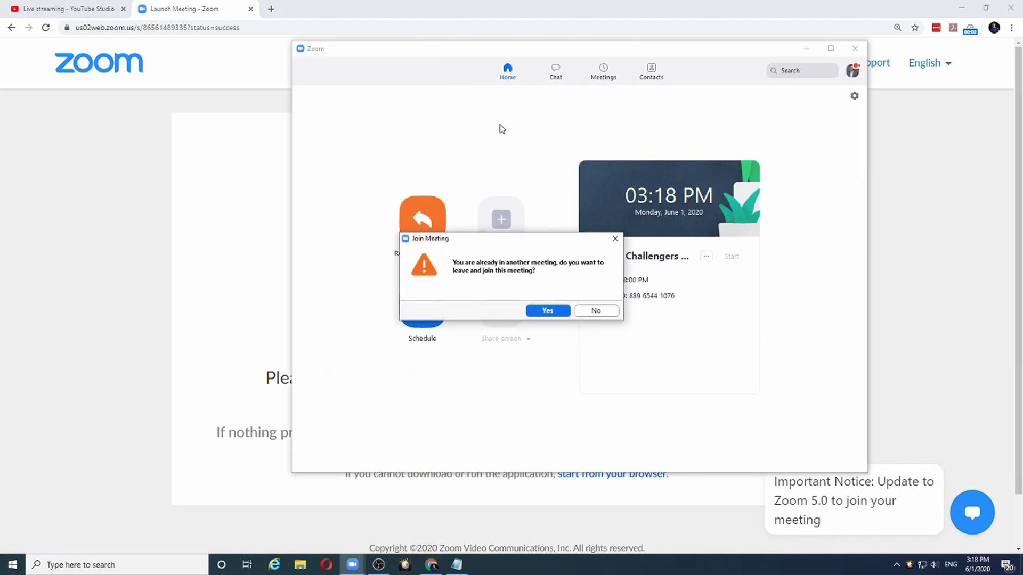
click(544, 312)
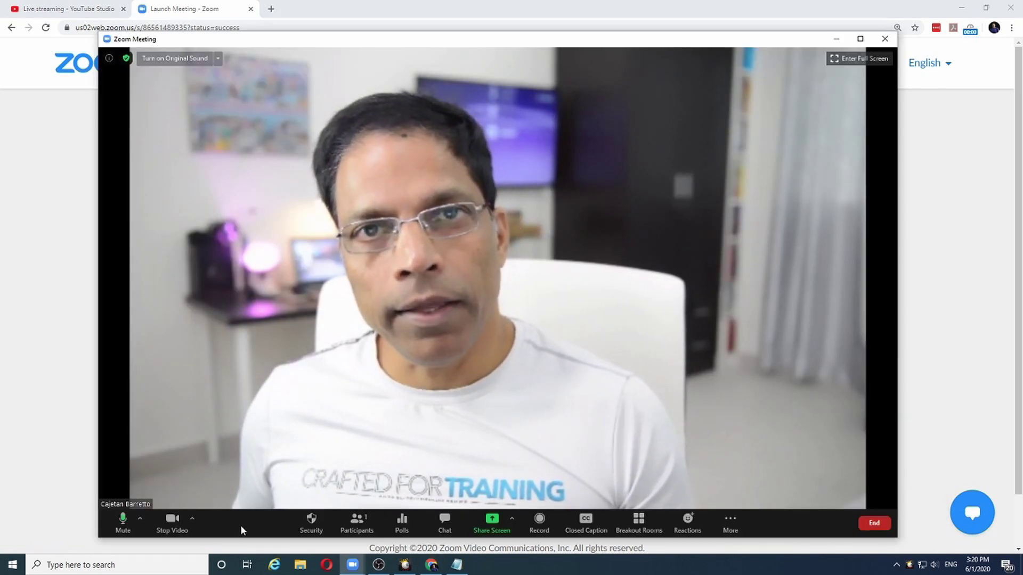
click(721, 527)
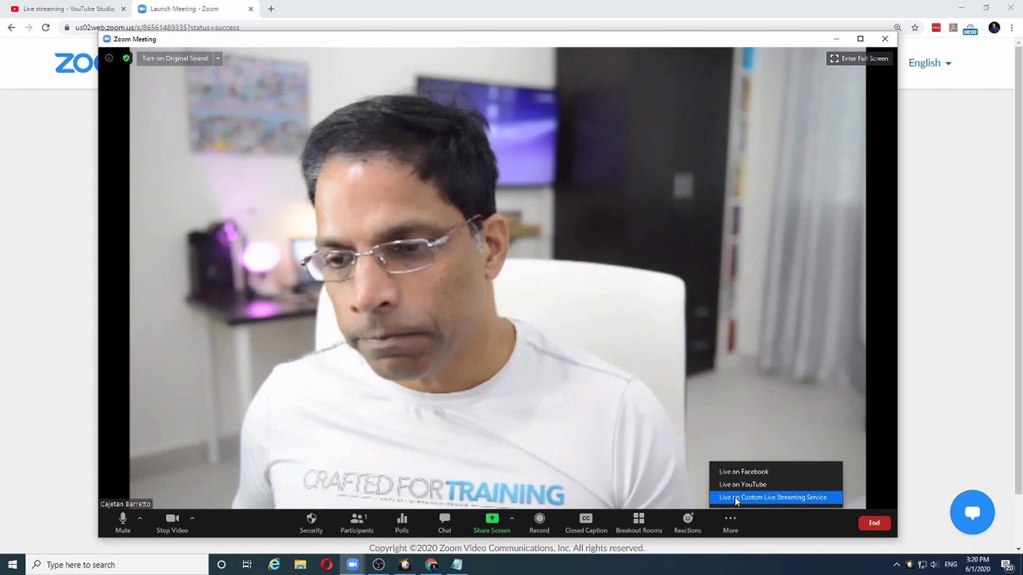
click(737, 499)
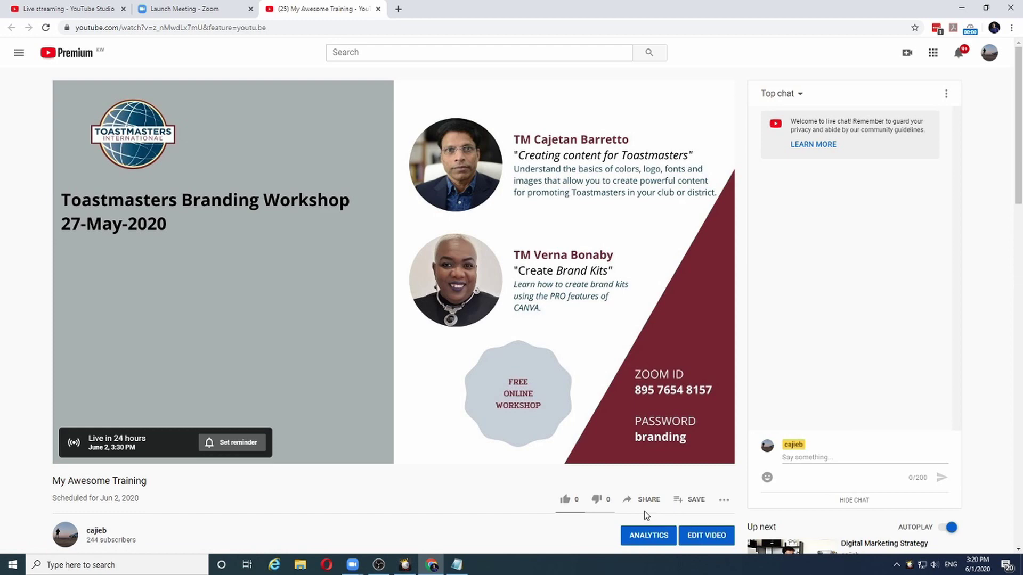
- Return to the 'Live streaming - YouTube Studio' browser tab
click(41, 10)
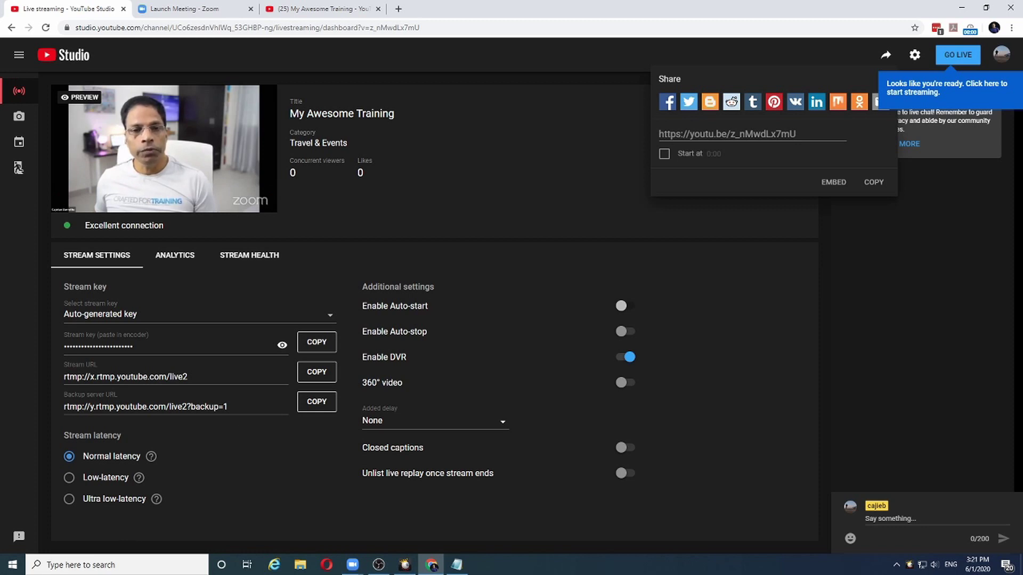
- Confirm the Zoom feed shows in the stream preview, then bring the Zoom Meeting window forward
mouse_move(146, 128)
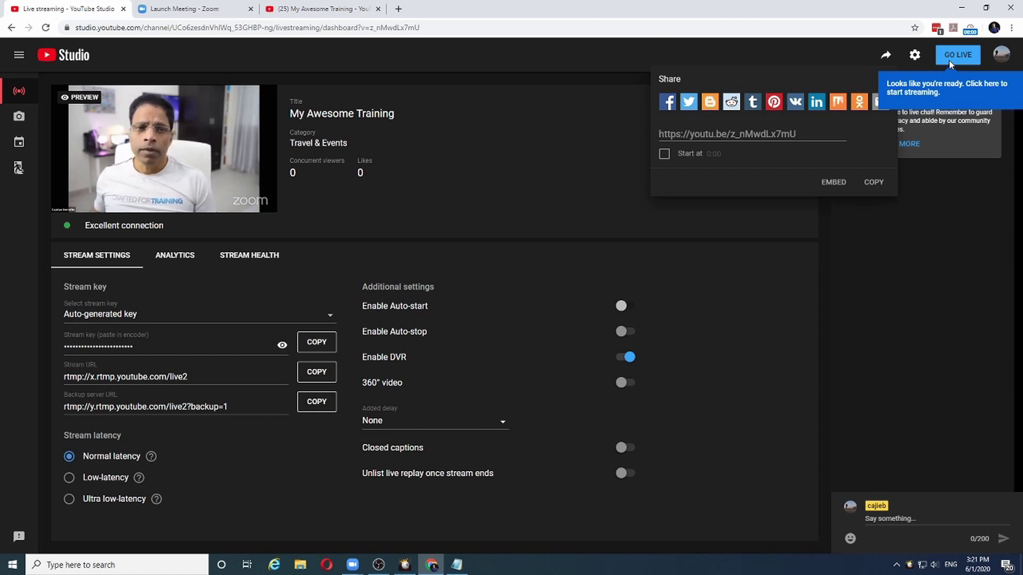
click(351, 567)
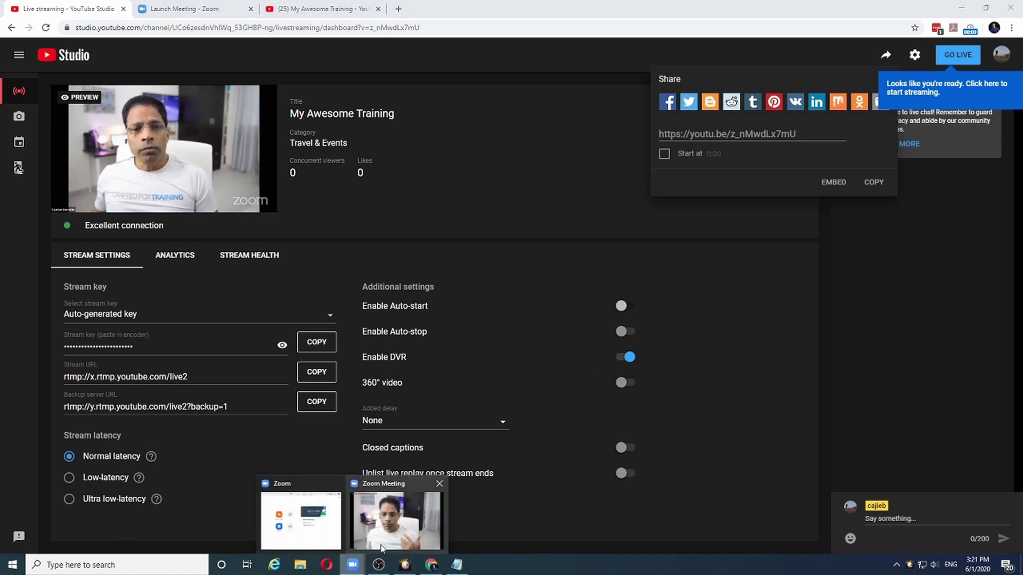
click(381, 544)
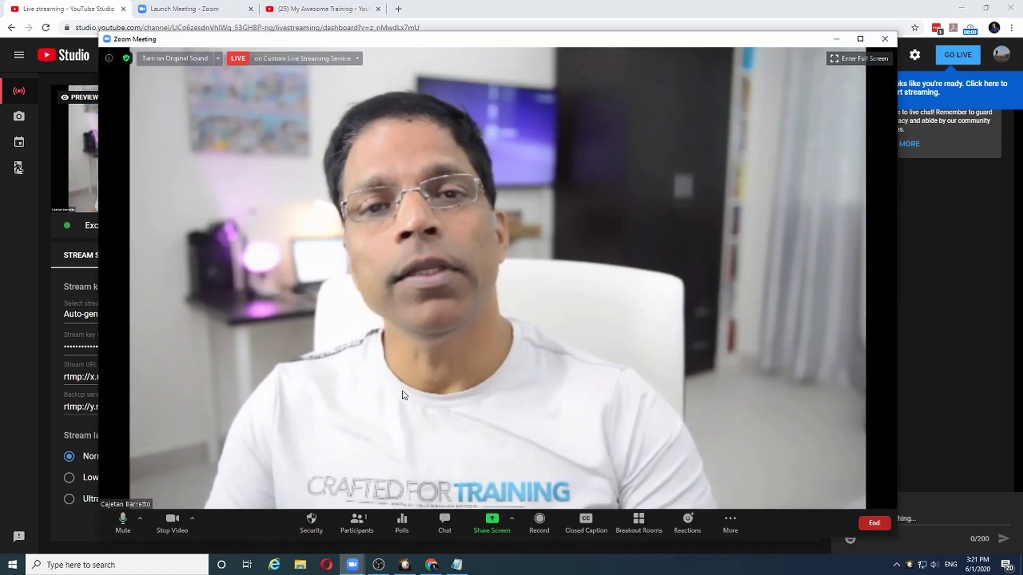